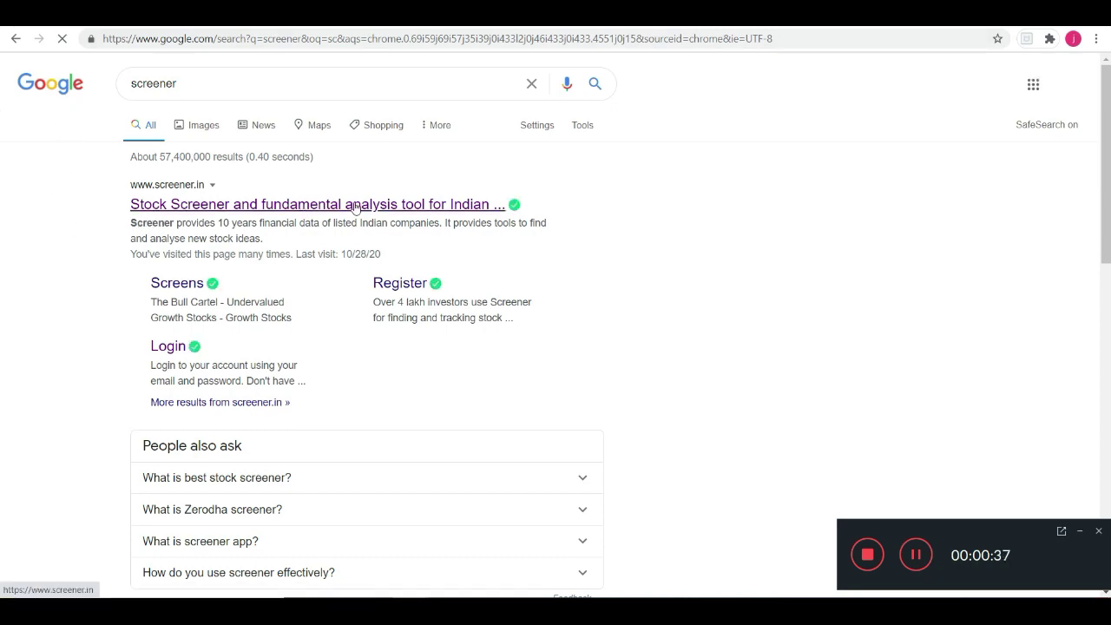
Open the screener.in site from the search results and look over its watchlist updates.
click(190, 206)
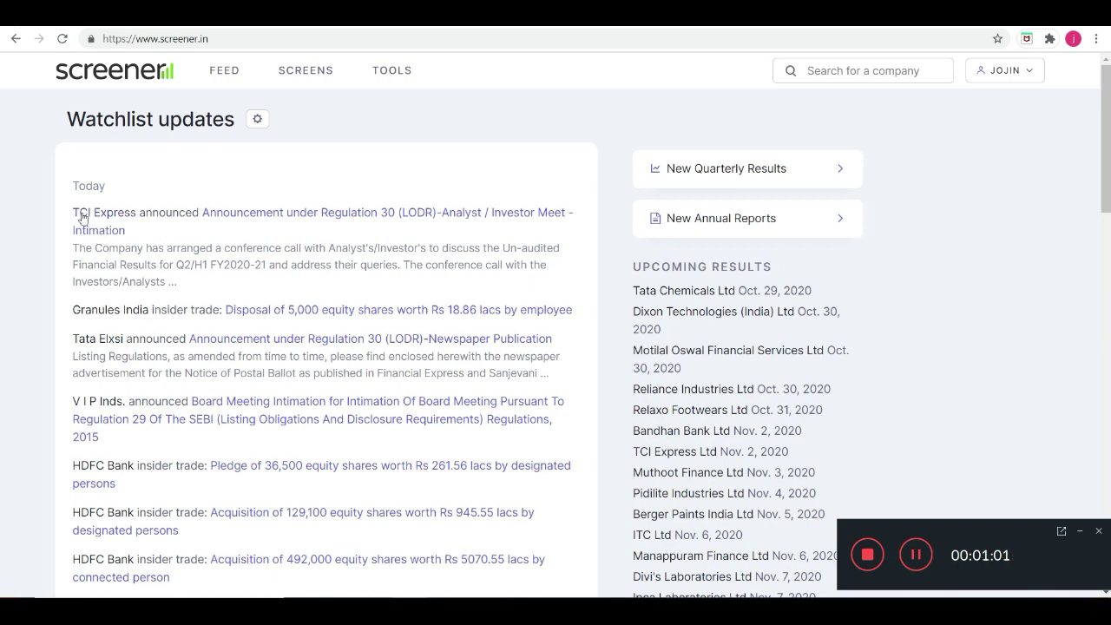
scroll(110, 268, down, 1)
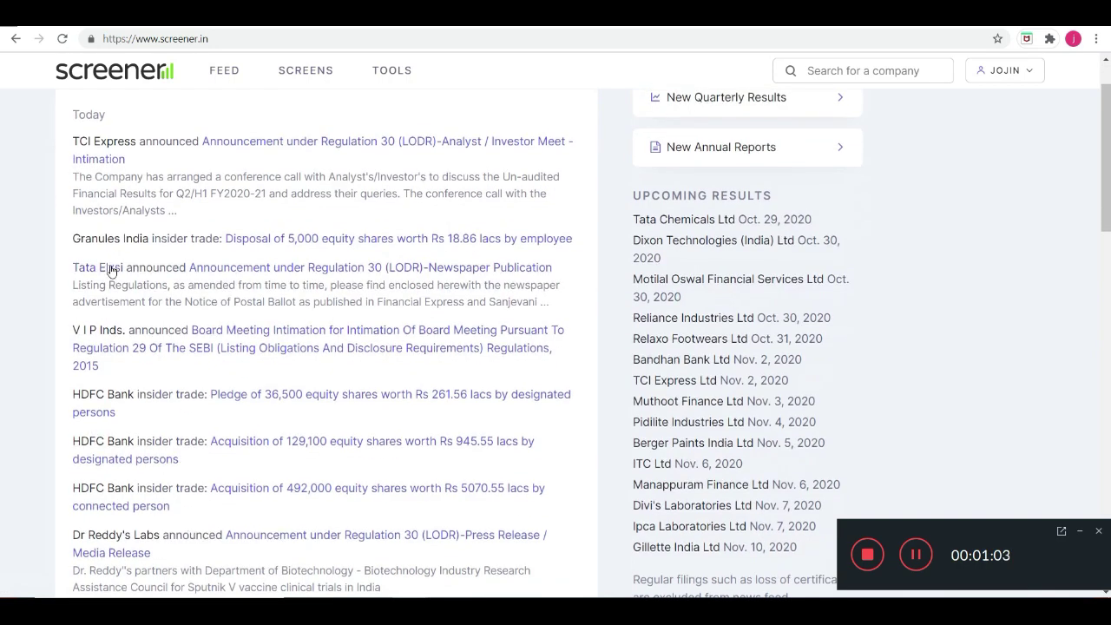
scroll(104, 348, up, 1)
scroll(98, 431, down, 2)
scroll(142, 434, up, 2)
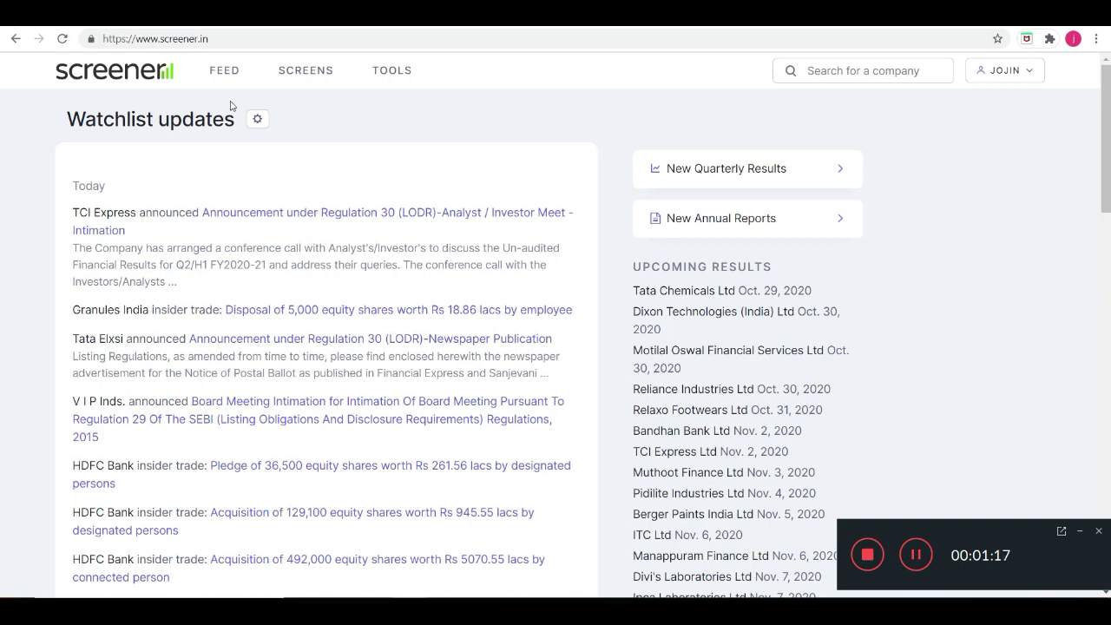
Create a new stock screen with the query Market Capitalization >10000 and run it.
click(299, 75)
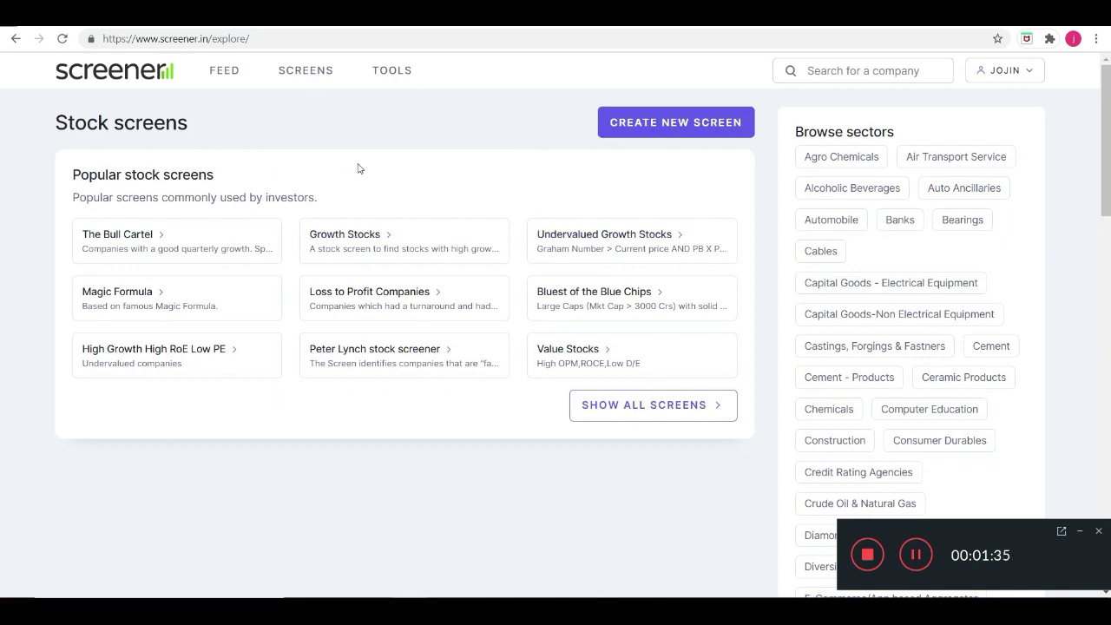
click(656, 130)
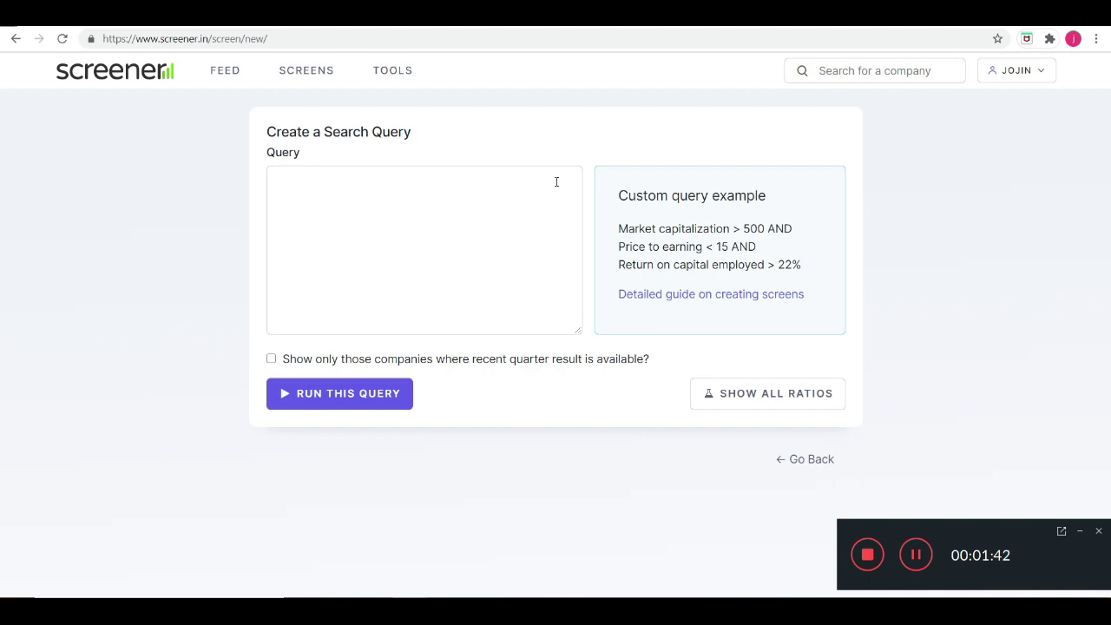
click(387, 195)
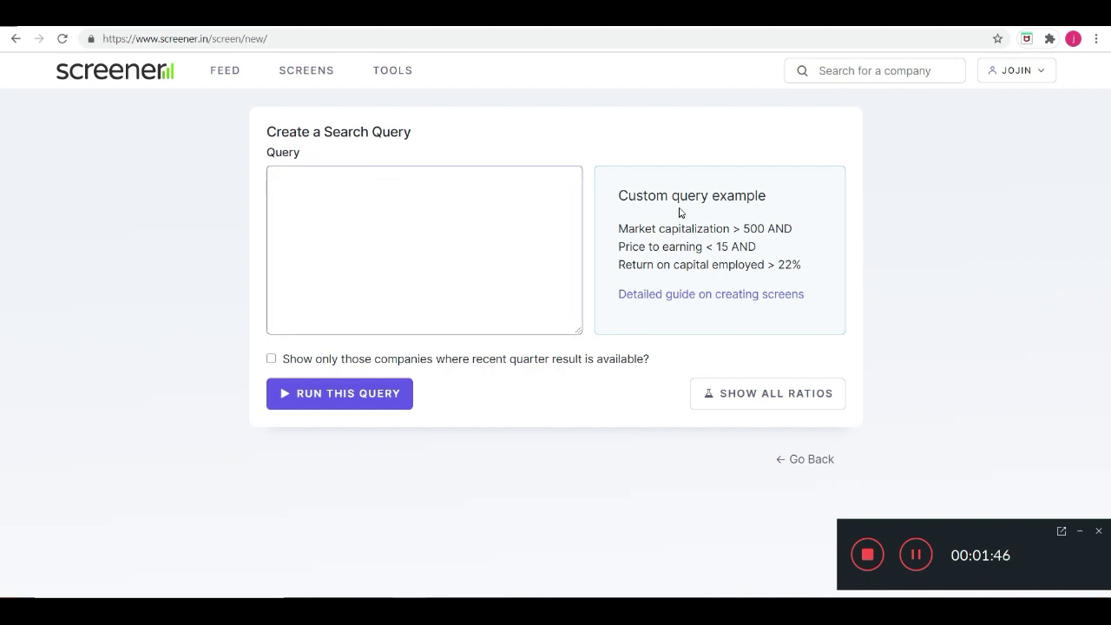
text(mark)
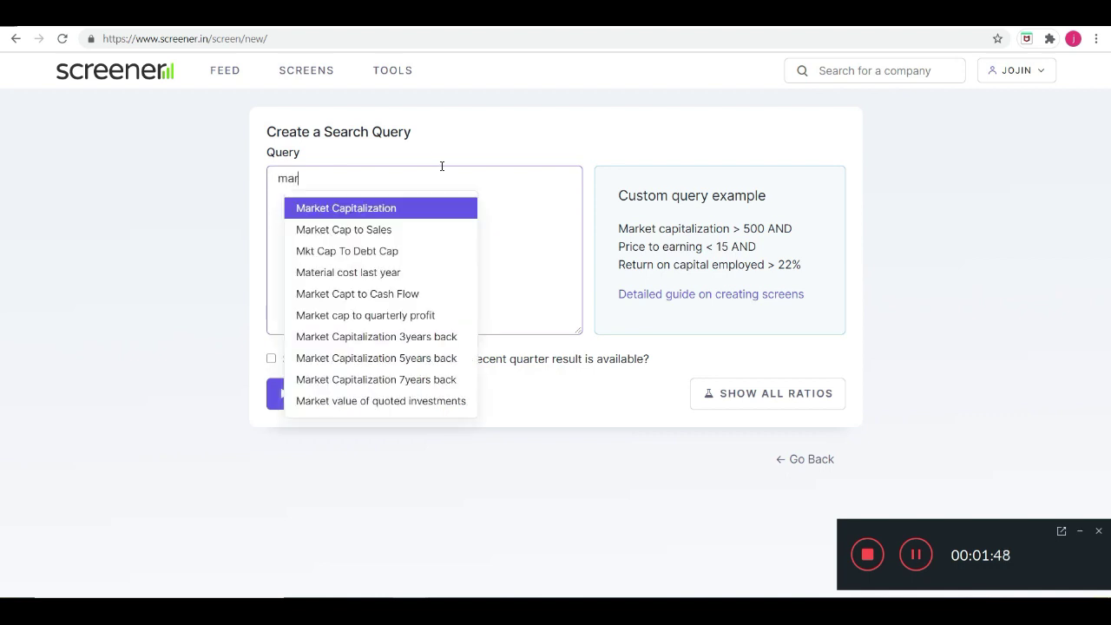
click(426, 202)
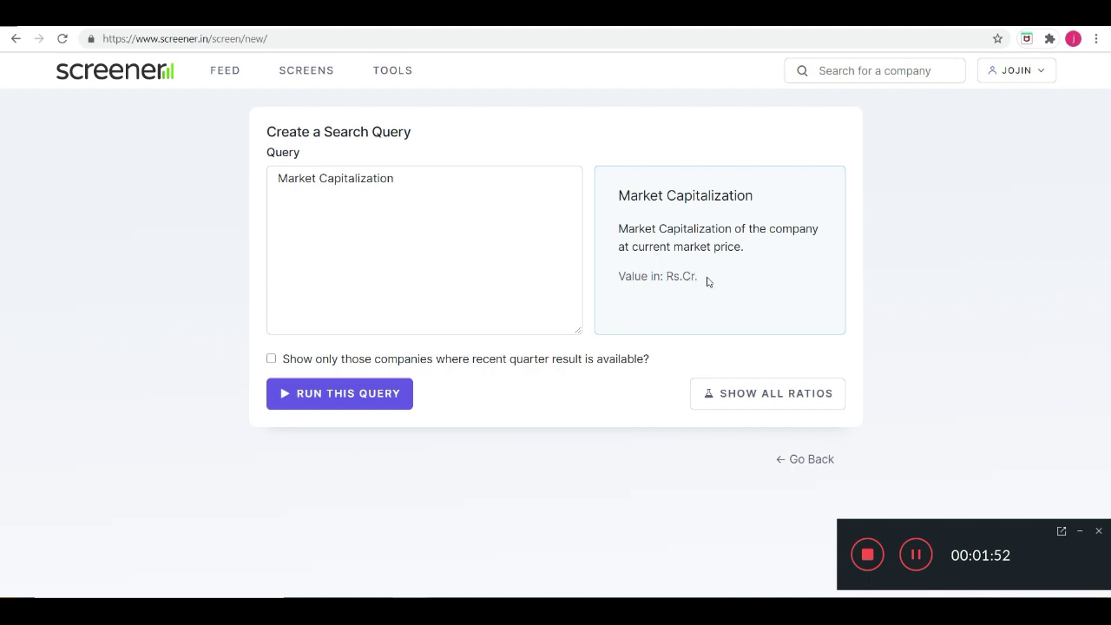
click(438, 178)
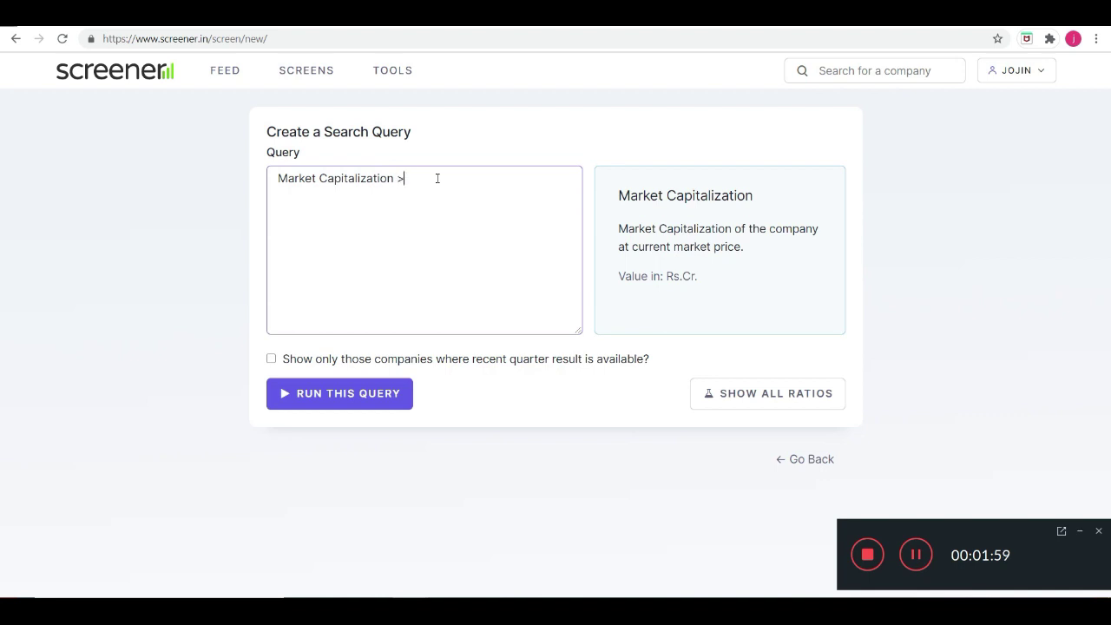
text(>10000)
click(358, 392)
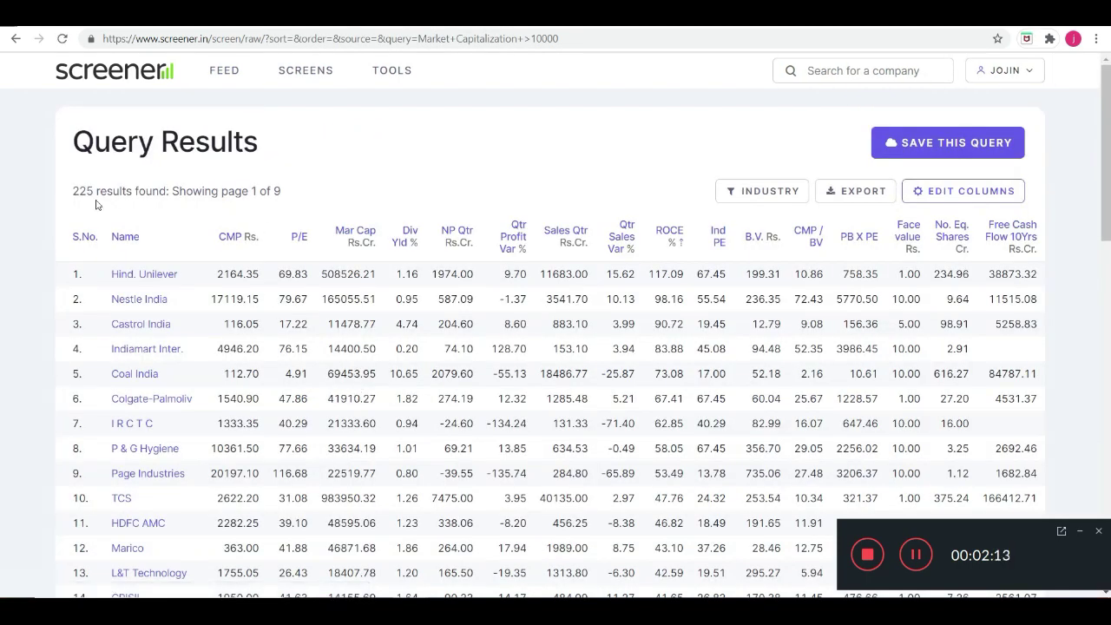
Look over the query results, return to the query and extend the market capitalization condition with AND and a new line.
drag(73, 186, 238, 207)
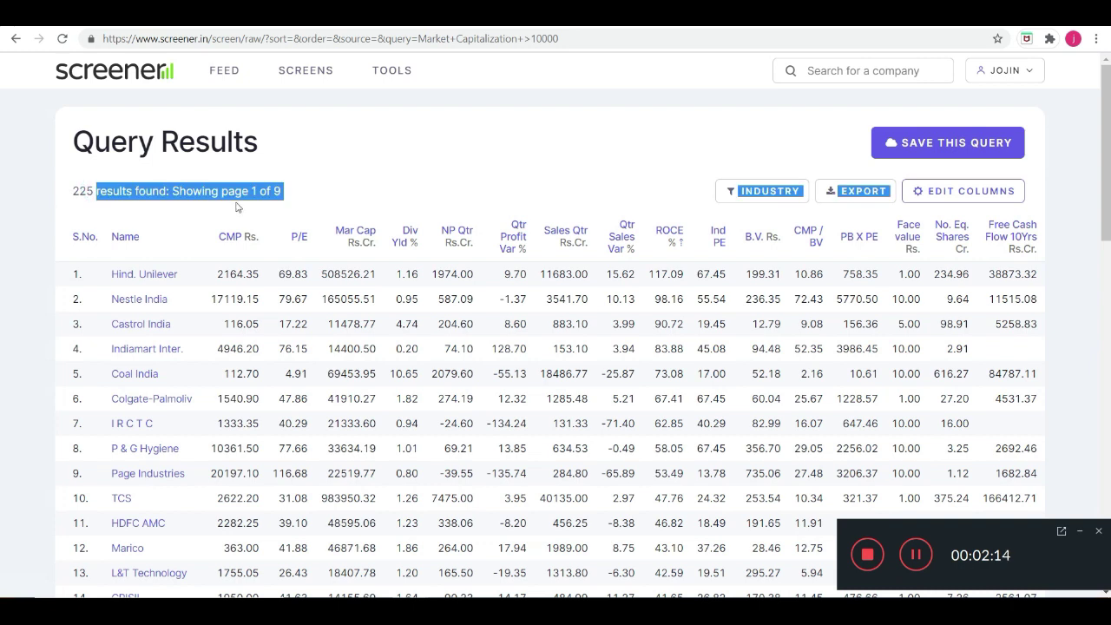
click(331, 217)
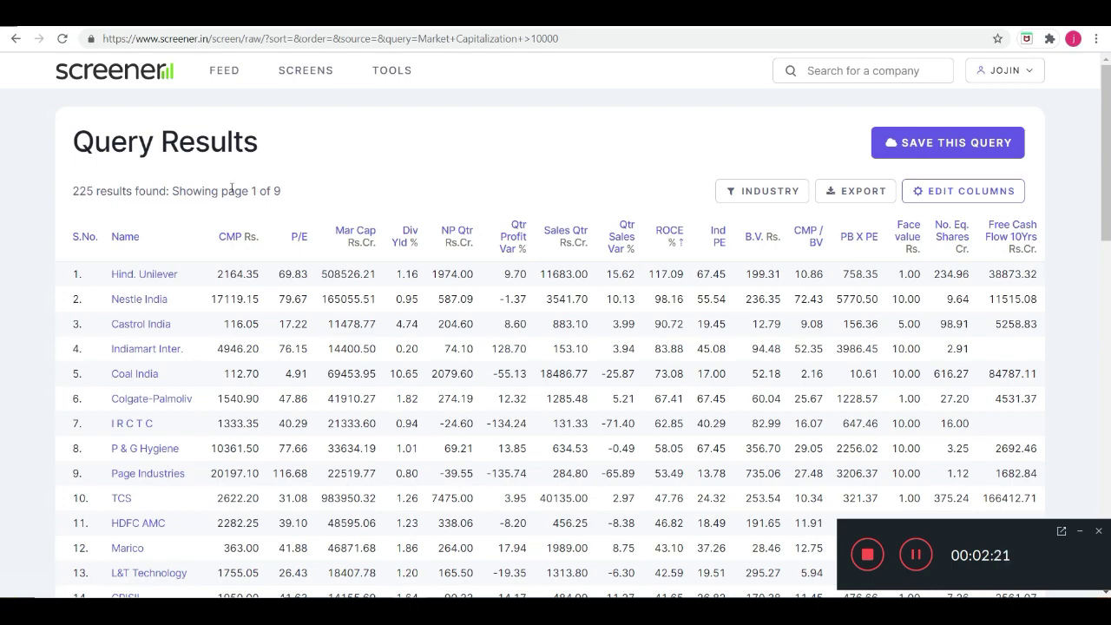
scroll(208, 230, down, 1)
scroll(137, 503, down, 2)
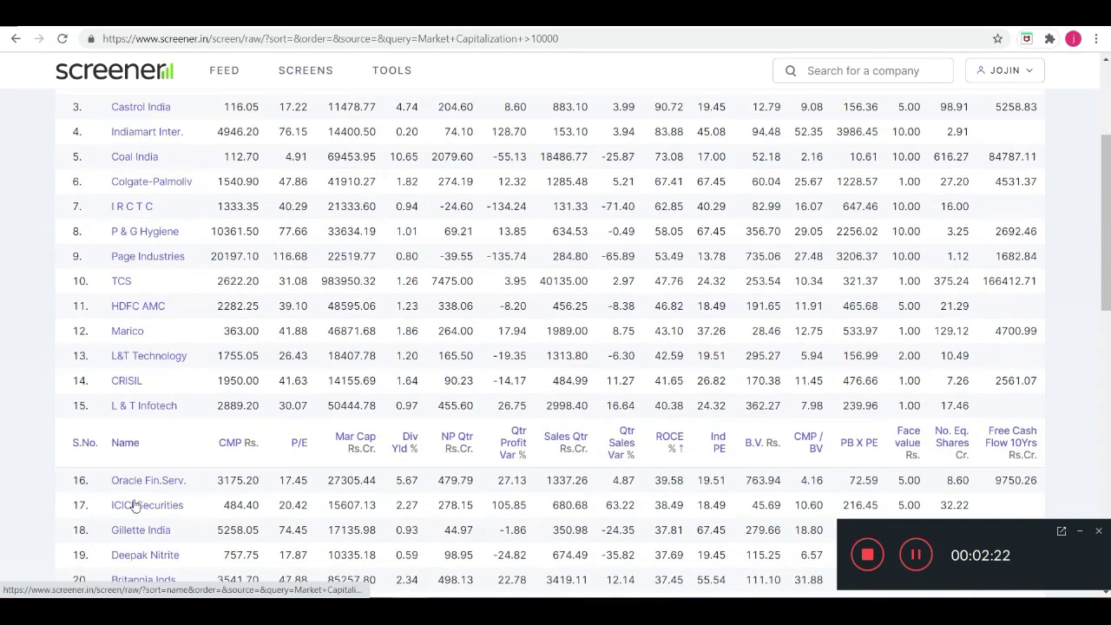
scroll(141, 503, up, 3)
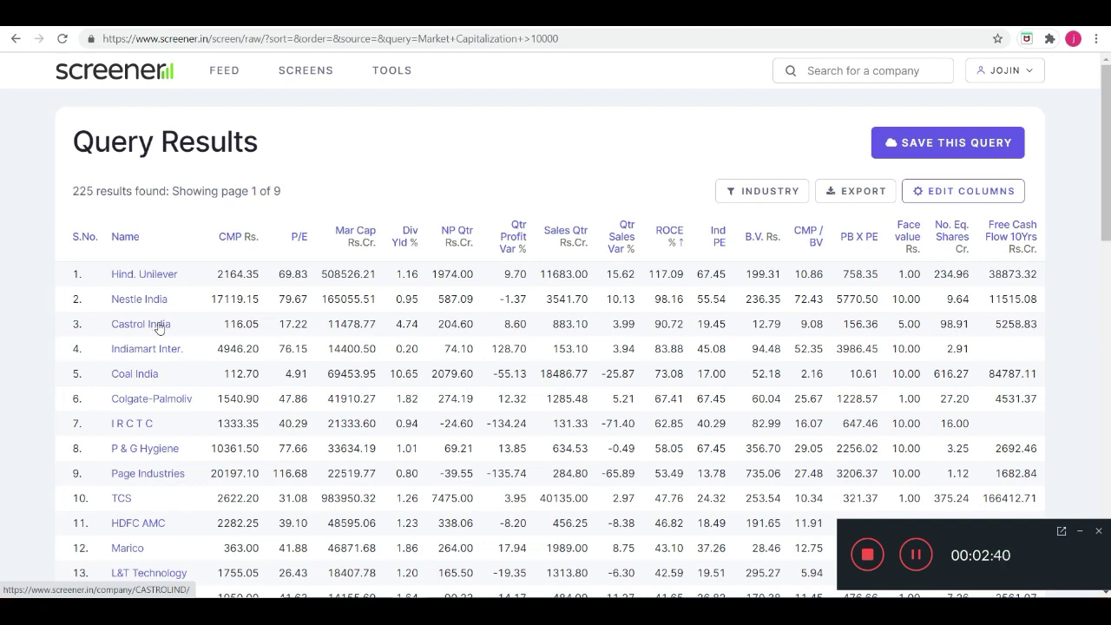
click(15, 38)
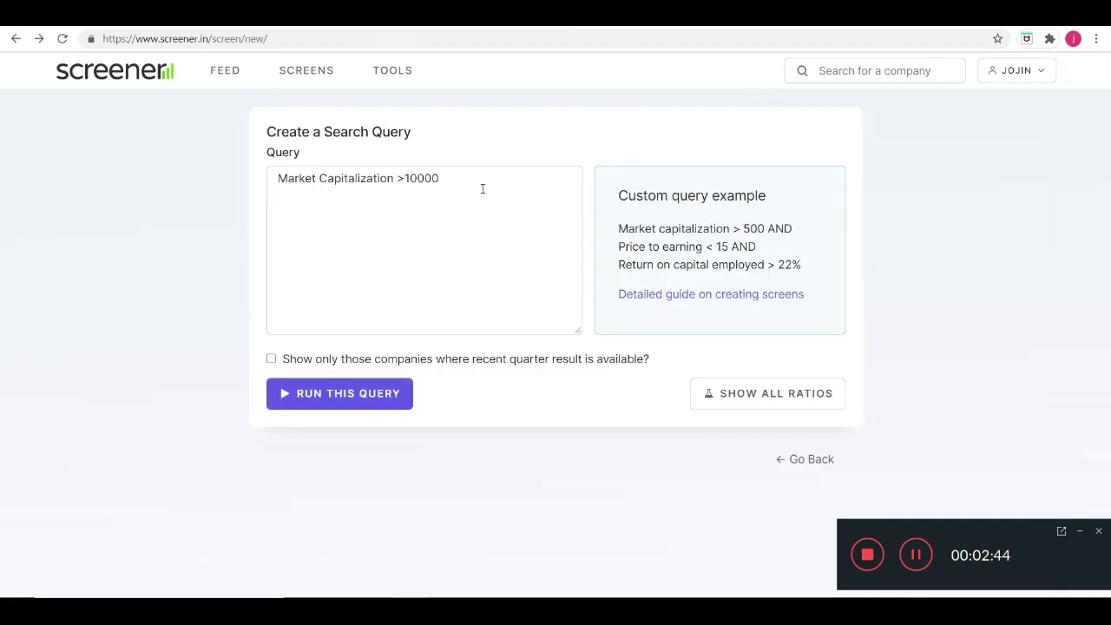
click(481, 187)
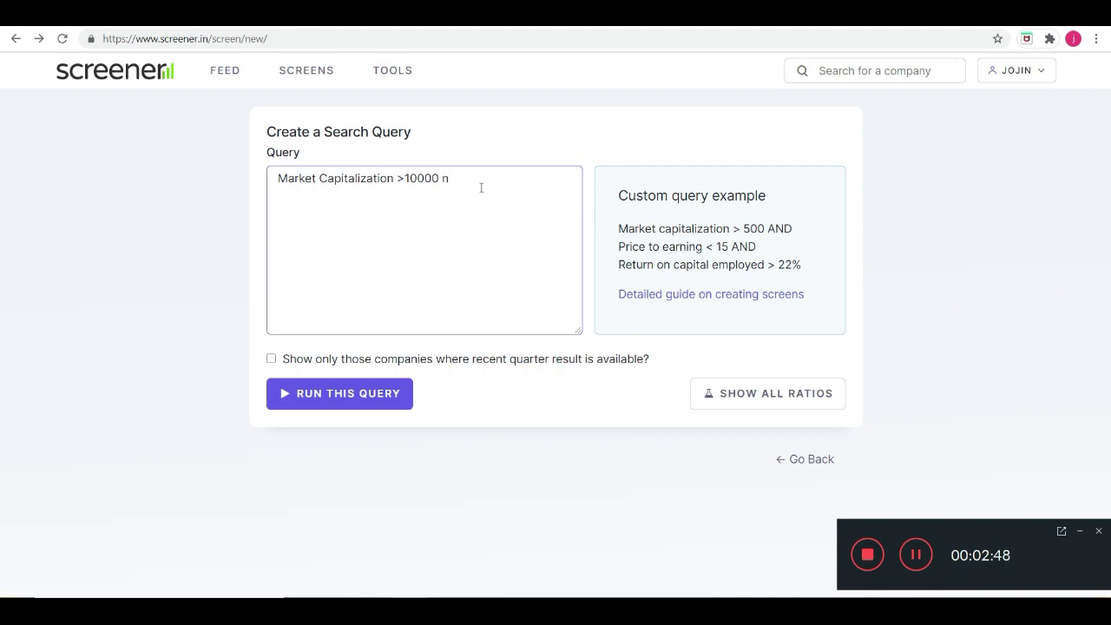
text(AND)
key(Return)
Add the condition Return on equity >15 on the query's second line and run the query.
text(return)
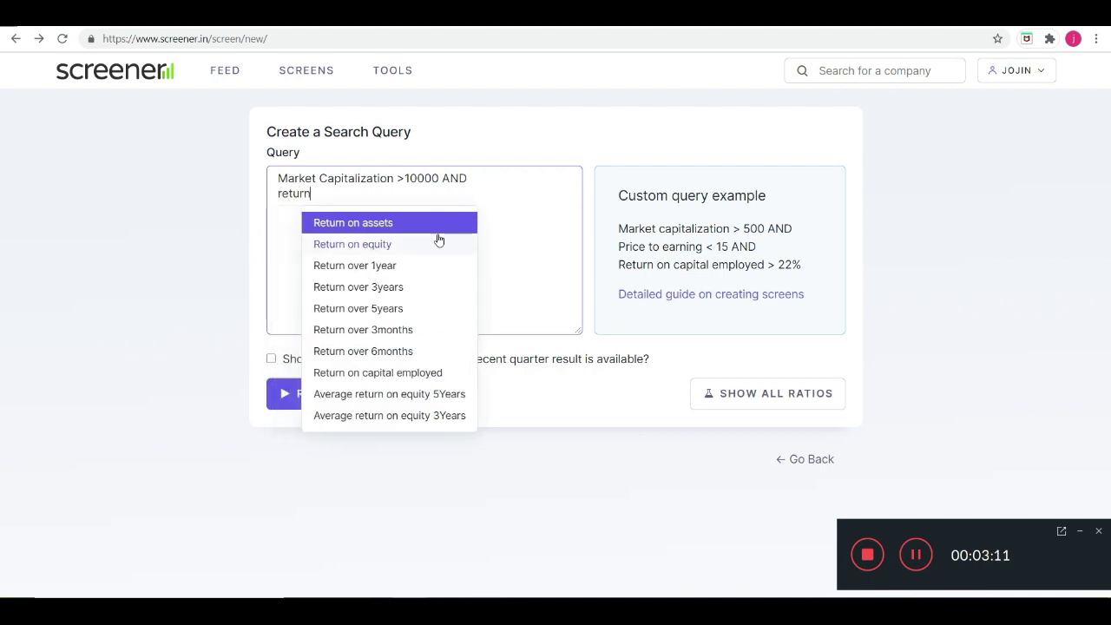
click(390, 245)
click(424, 200)
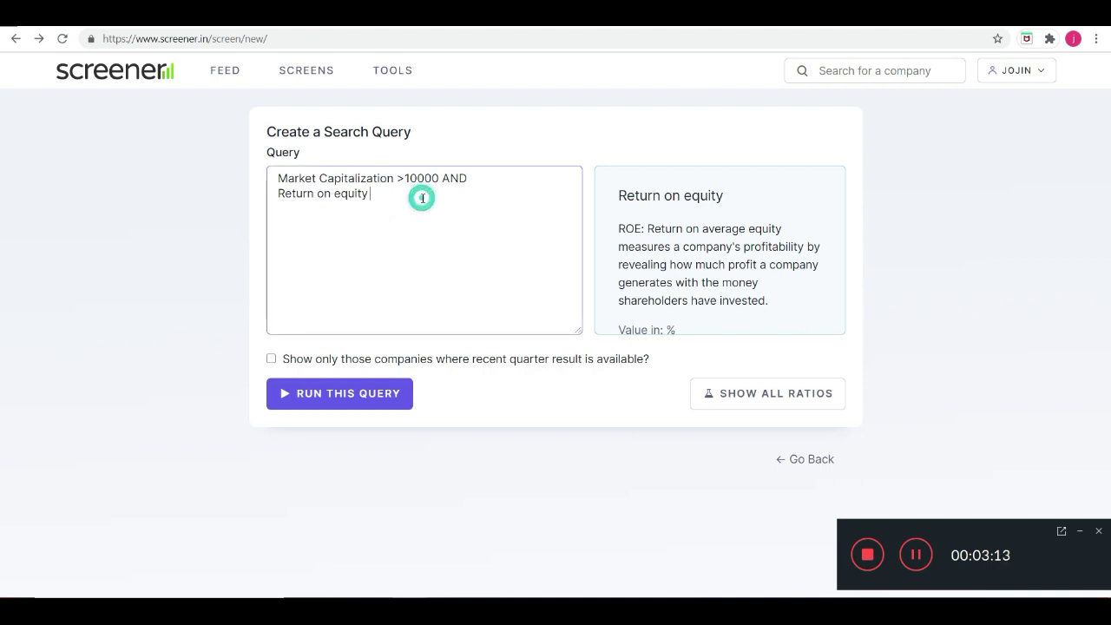
text(>)
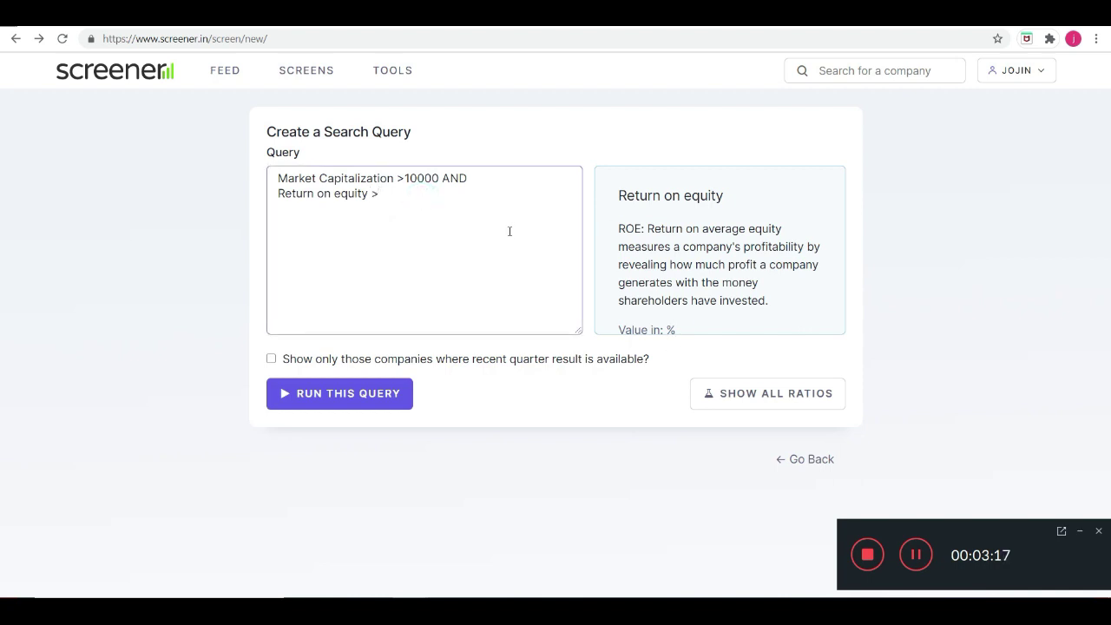
text(15)
click(374, 397)
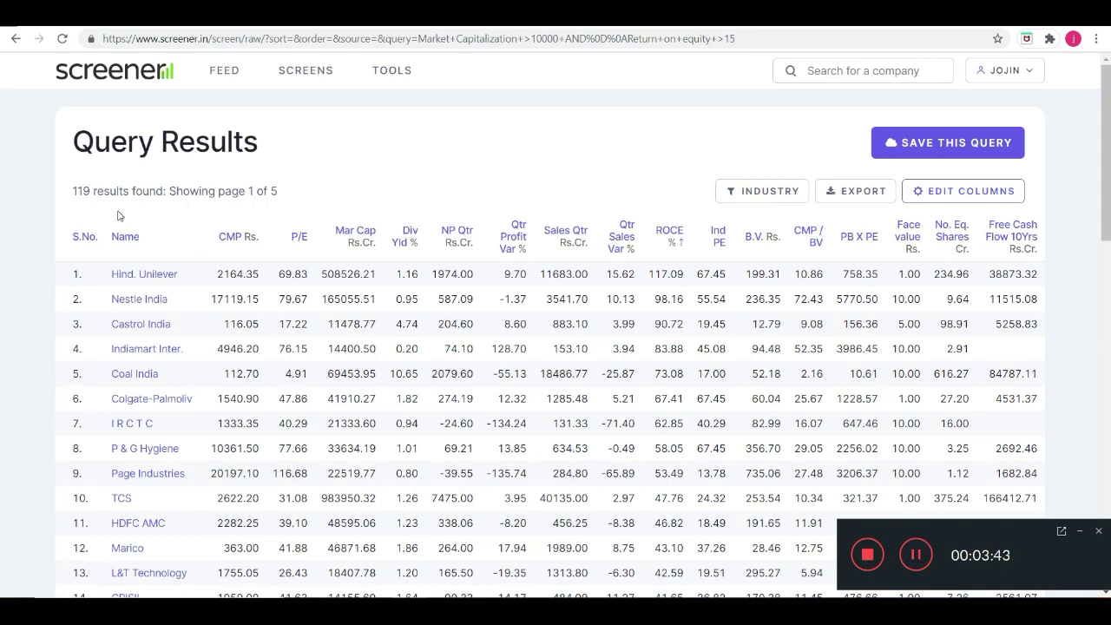
Return to the query and add the condition Debt to equity <.5 on a third line.
scroll(160, 287, down, 1)
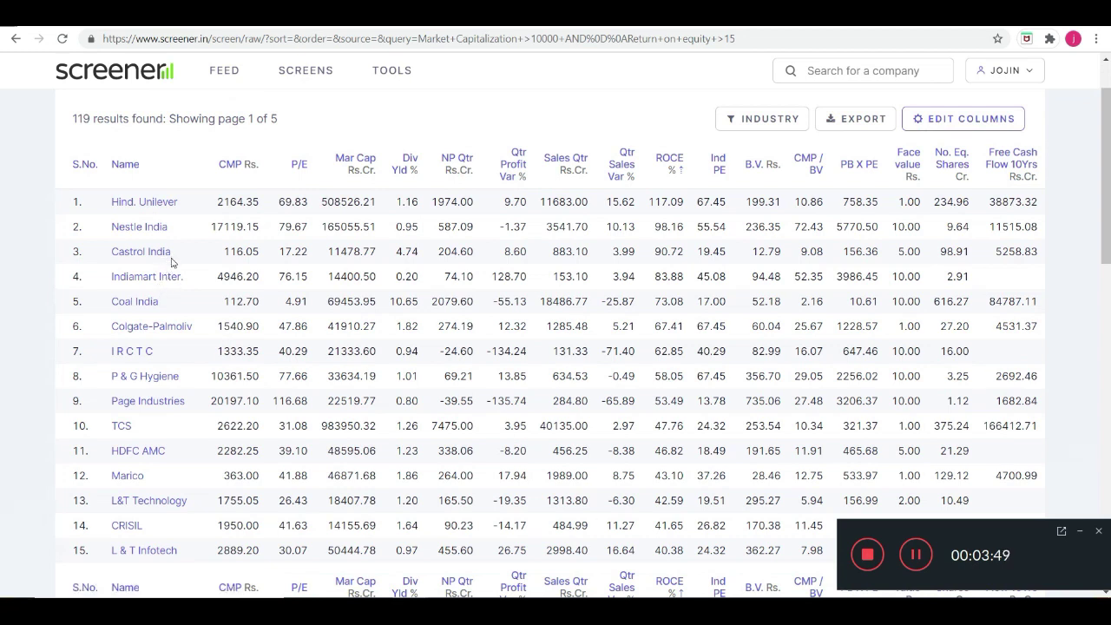
scroll(147, 347, down, 3)
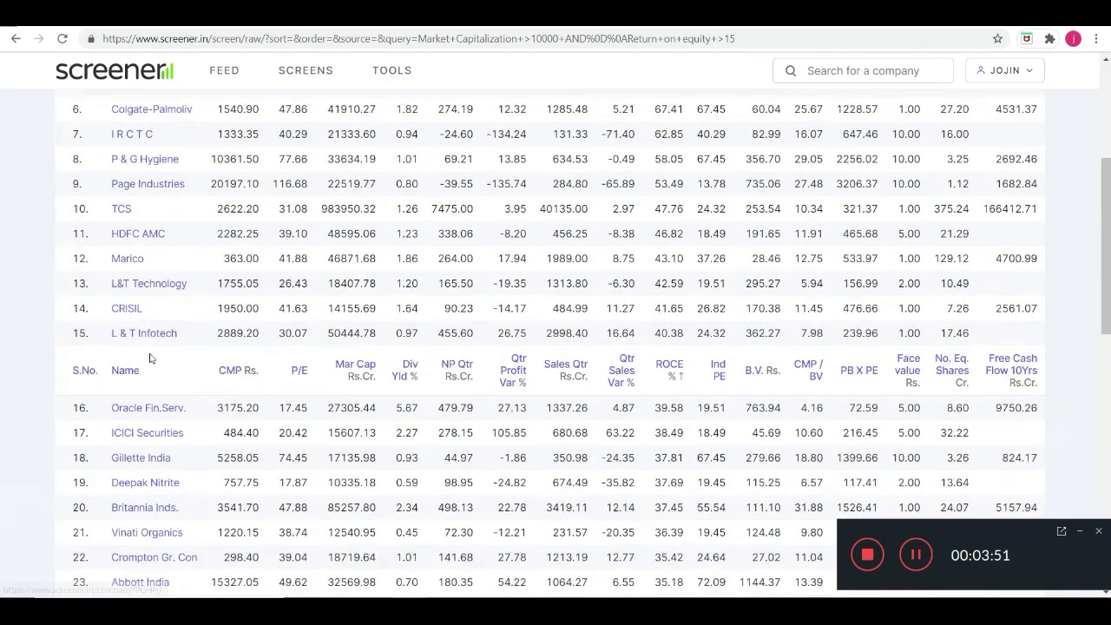
scroll(150, 358, up, 5)
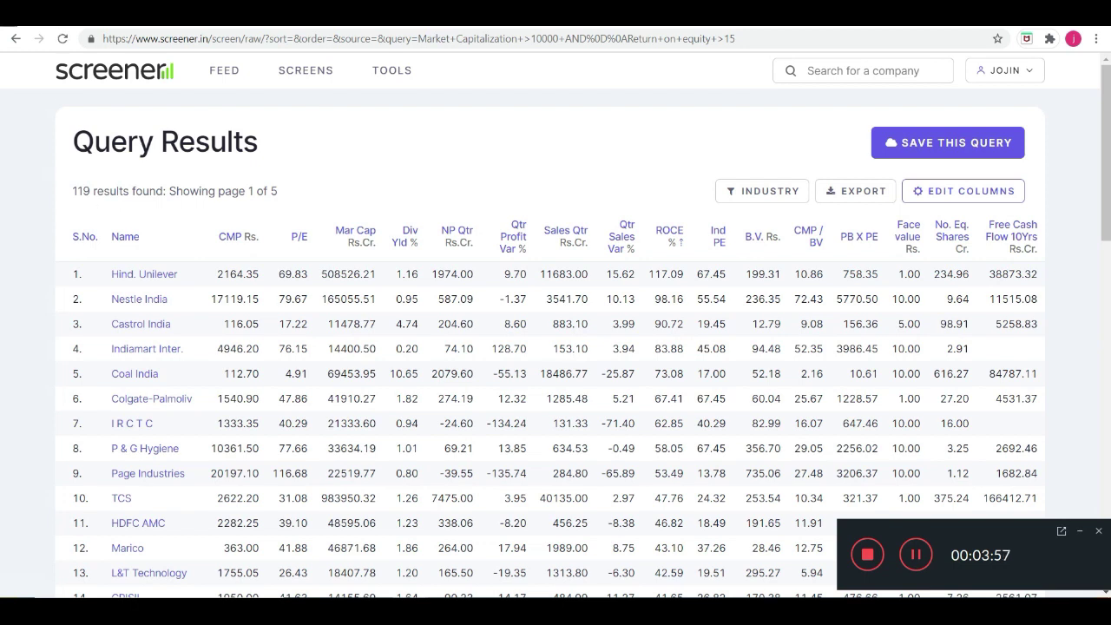
click(16, 38)
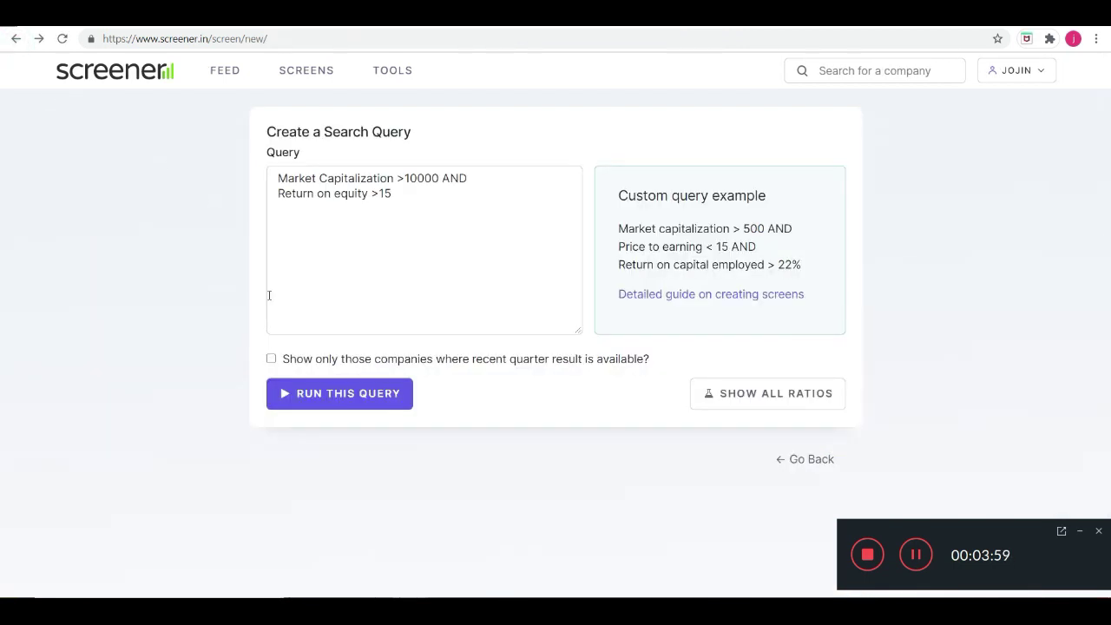
click(403, 199)
key(Return)
text(de)
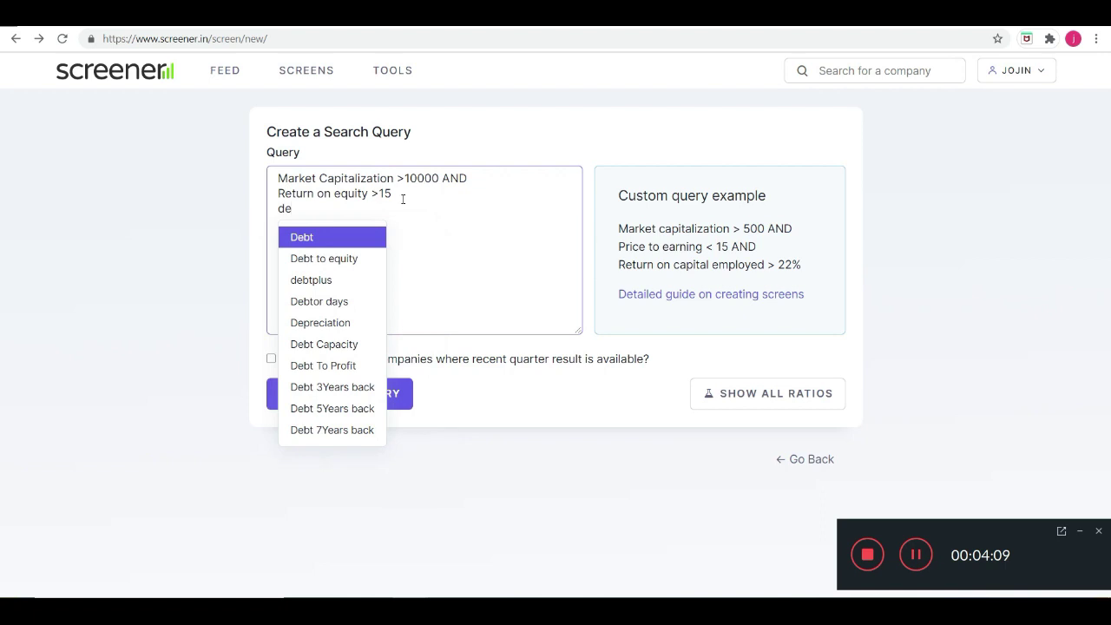
click(312, 260)
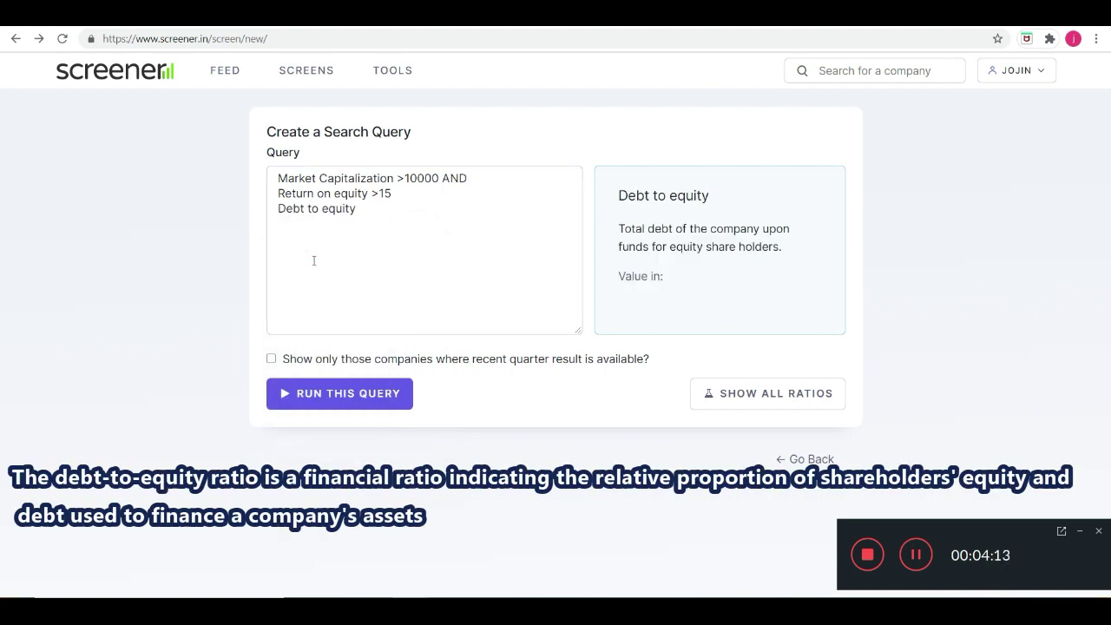
click(366, 209)
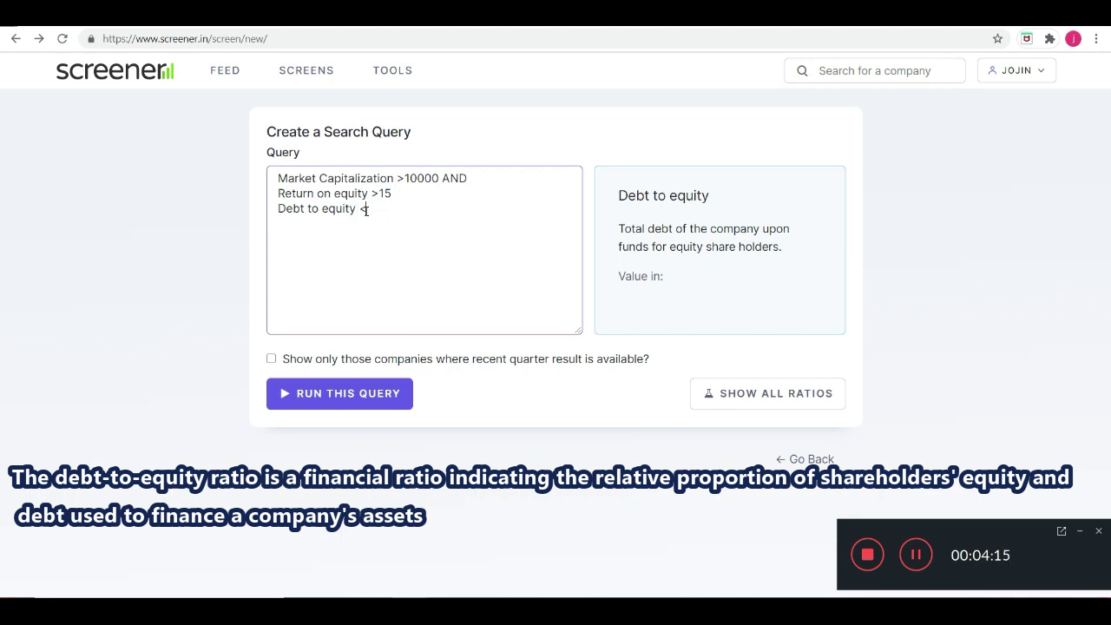
text(<)
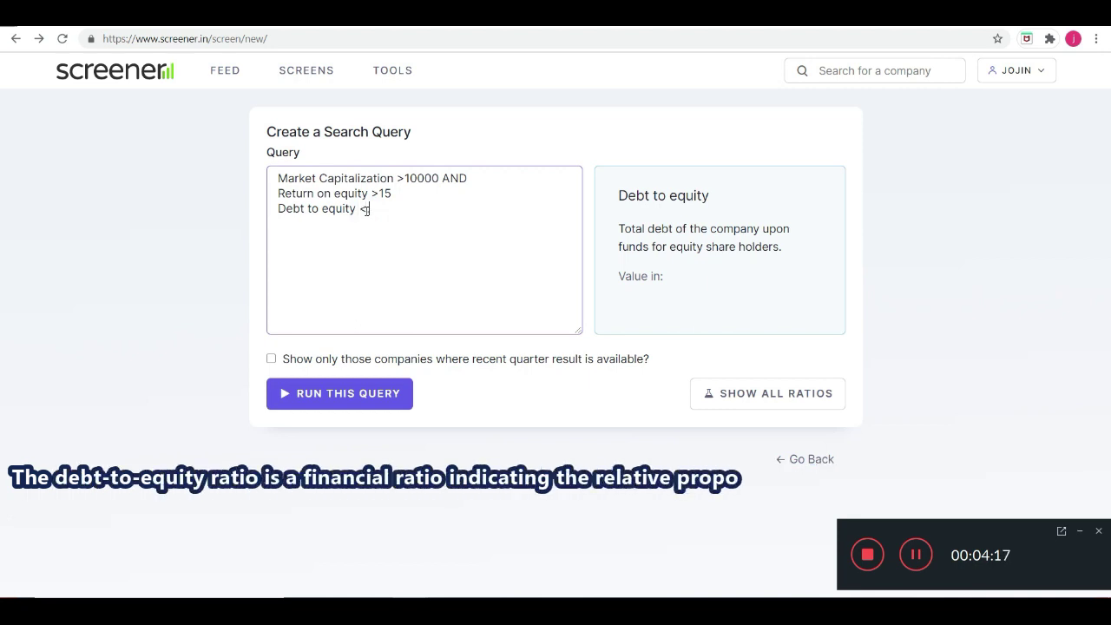
text(5)
key(Left)
text(.)
Append AND after the Return on equity condition, remove the extra blank line and run the query.
click(414, 191)
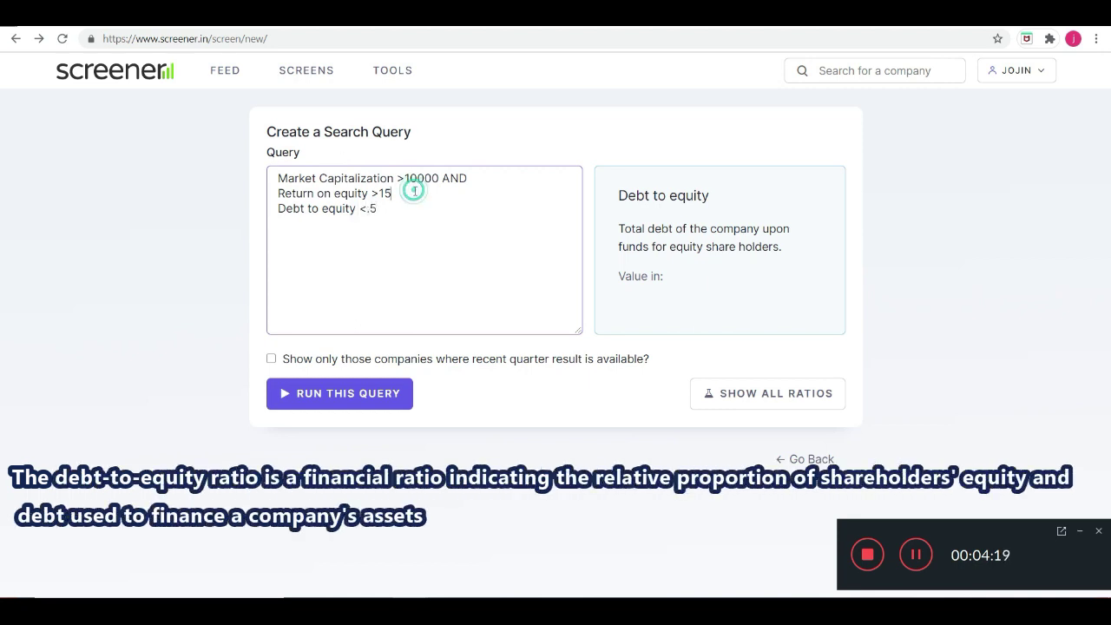
text(AND)
key(Return)
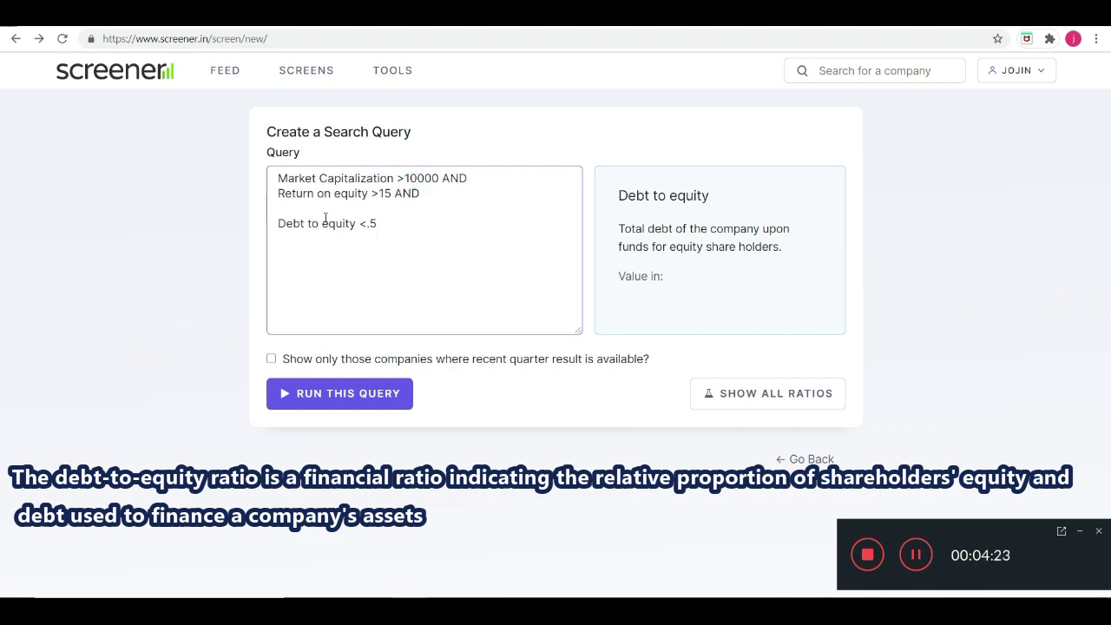
click(276, 223)
key(BackSpace)
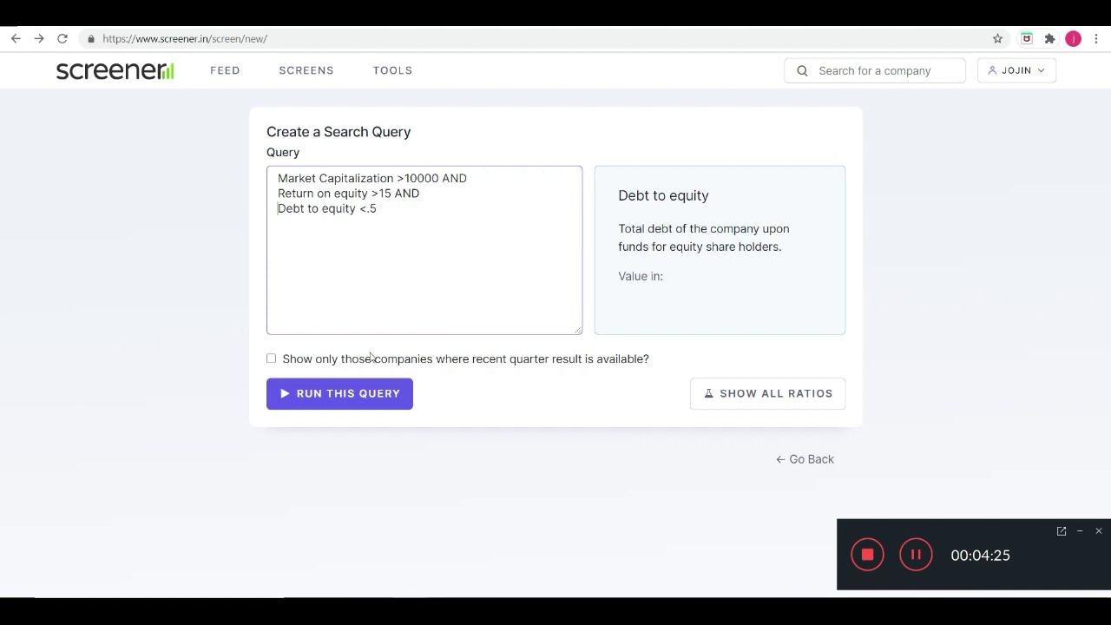
click(375, 403)
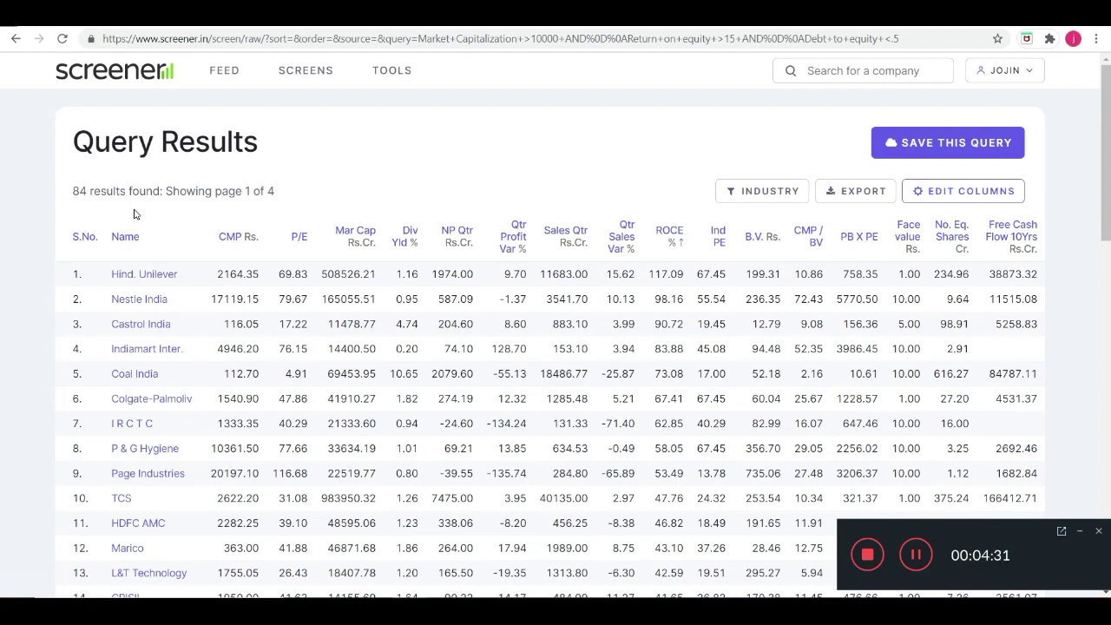
Look over the query results, return to the query, change the last condition to Debt to equity =0 and run the query.
scroll(105, 244, down, 3)
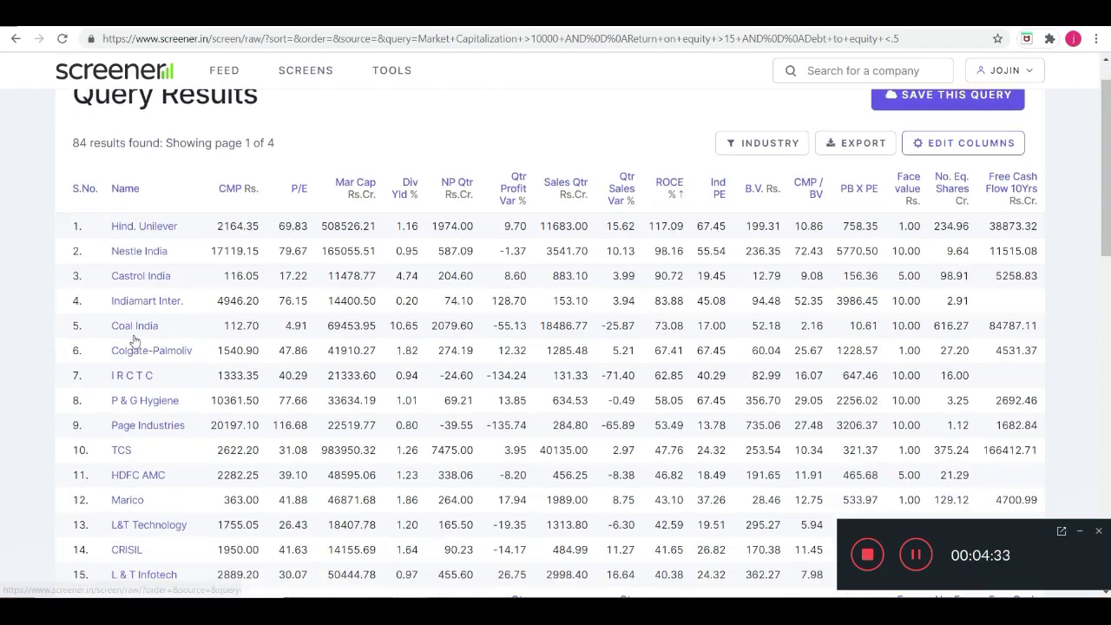
scroll(126, 381, up, 3)
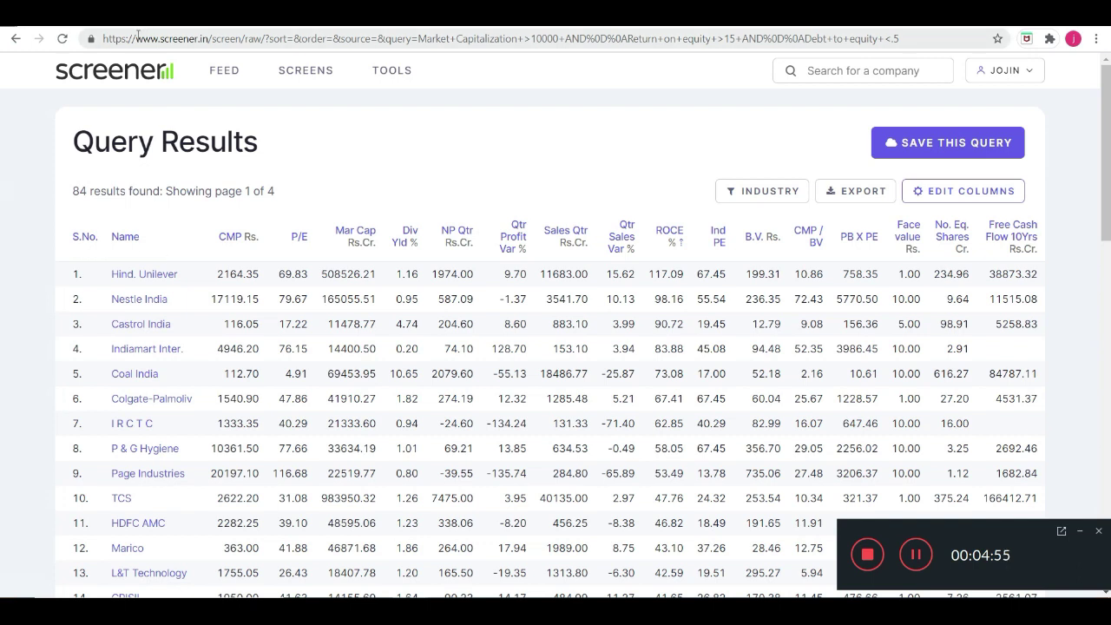
click(16, 39)
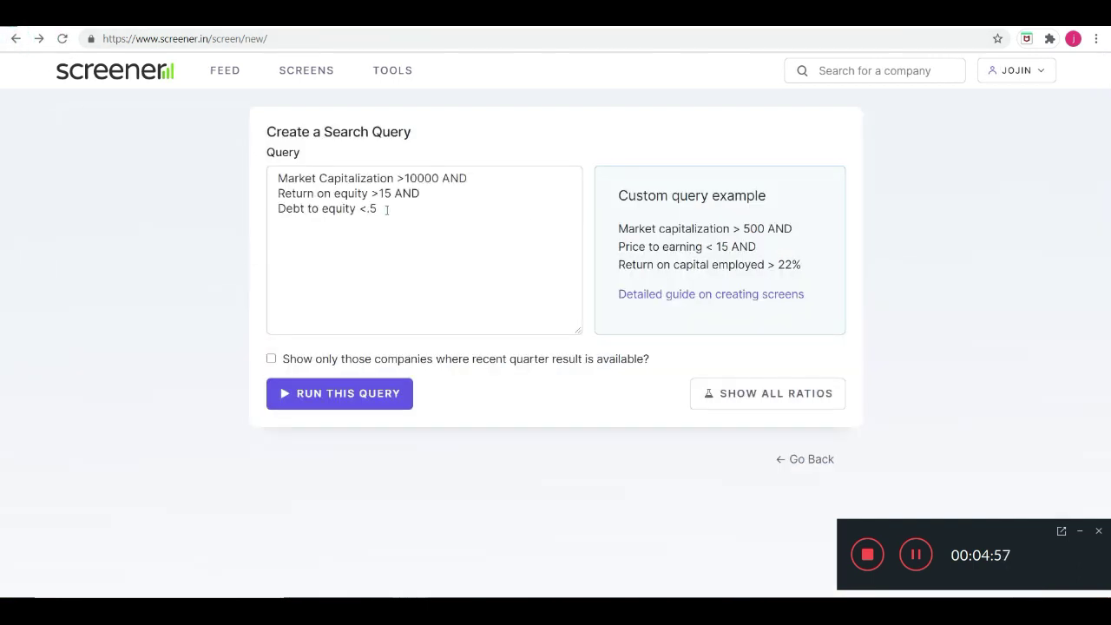
click(384, 209)
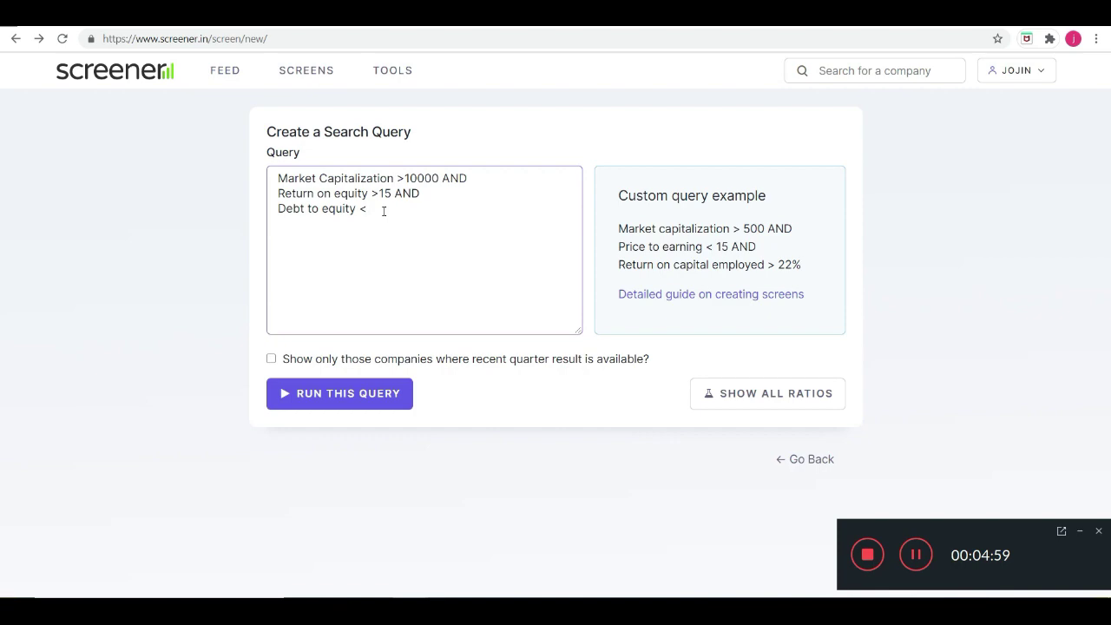
text(=0)
click(340, 395)
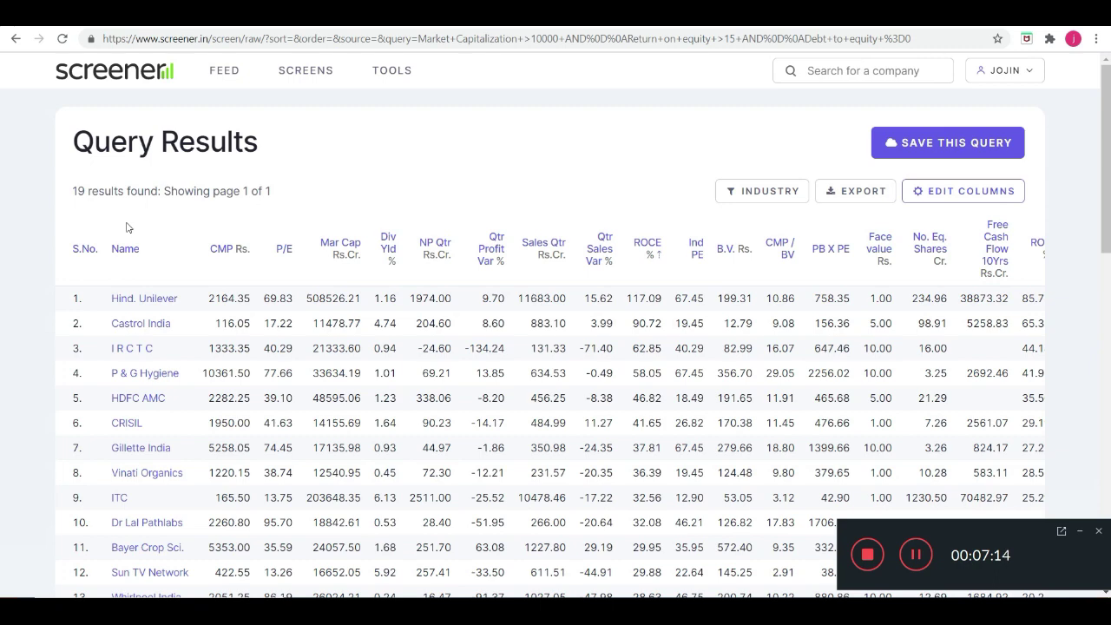
Look through the filtered companies, return to the query and delete the Debt to equity condition.
scroll(122, 323, down, 2)
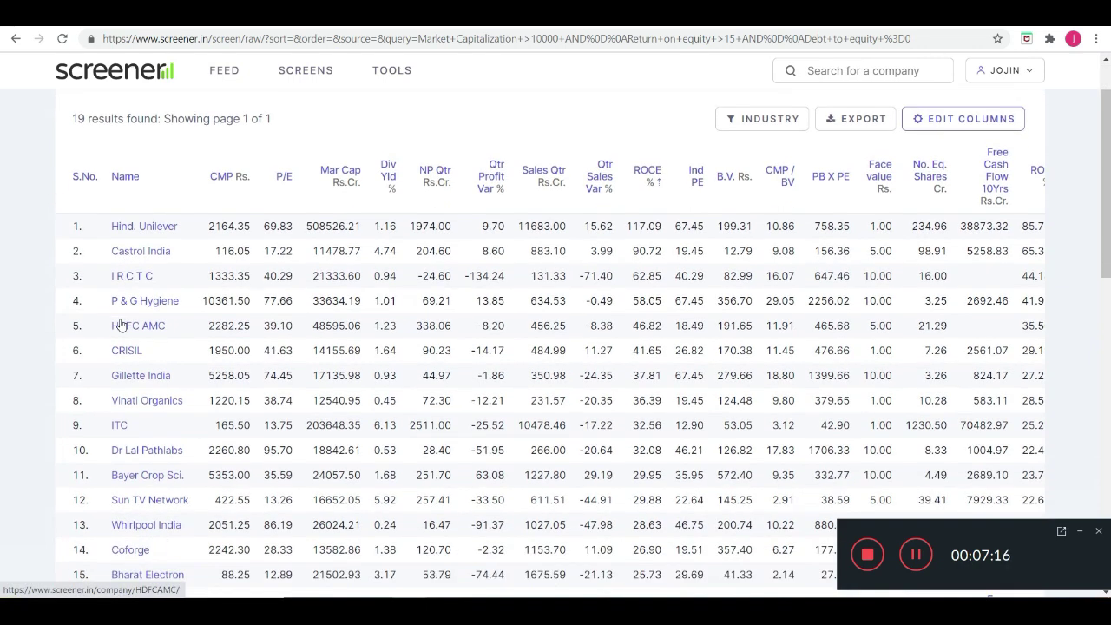
scroll(133, 317, down, 3)
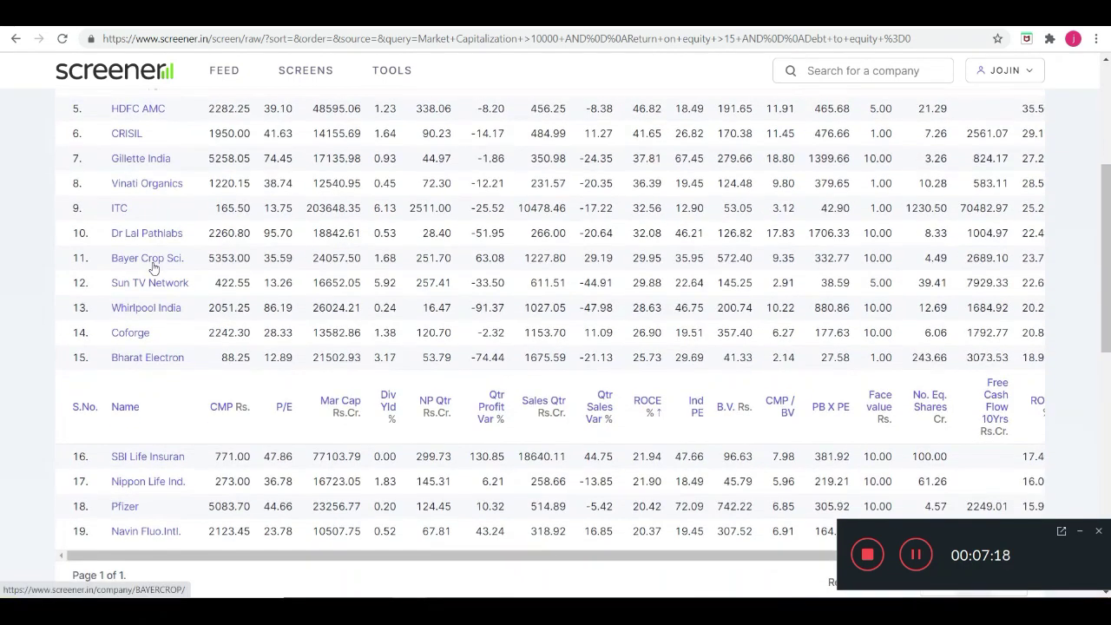
scroll(274, 351, up, 3)
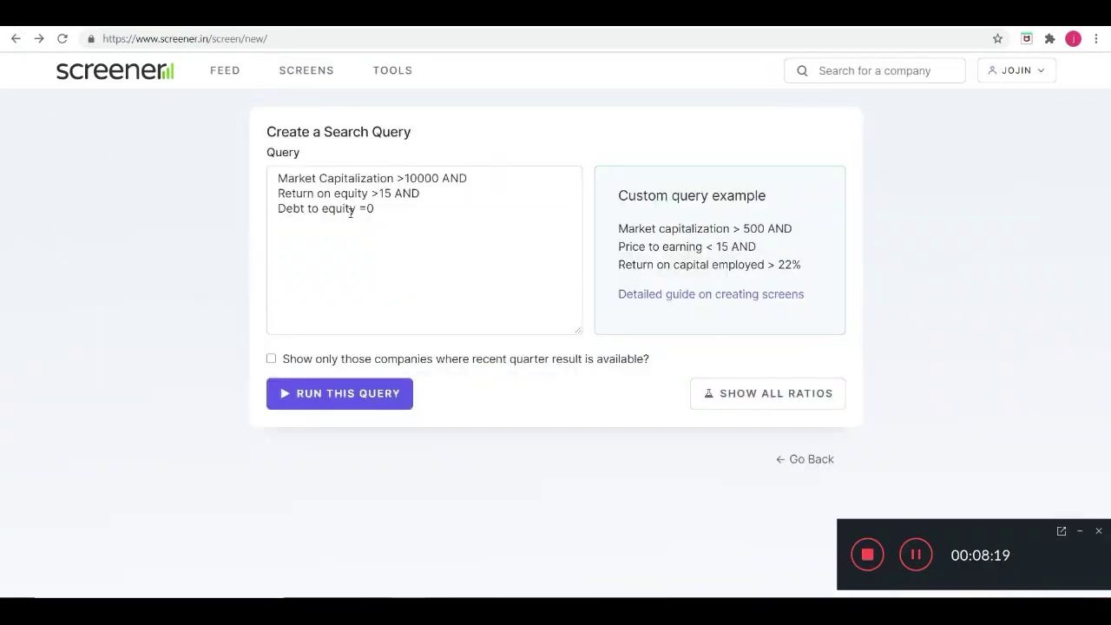
drag(379, 208, 276, 209)
key(BackSpace)
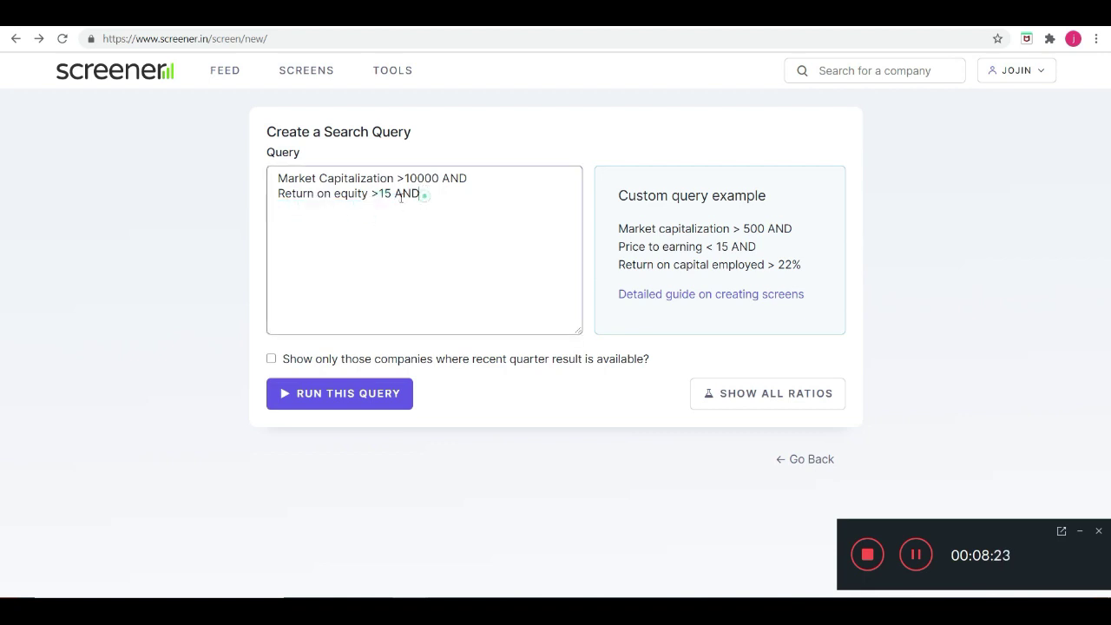
Replace the Return on equity condition with Average return on equity 3Years >15 and run the query.
drag(423, 193, 368, 193)
key(BackSpace)
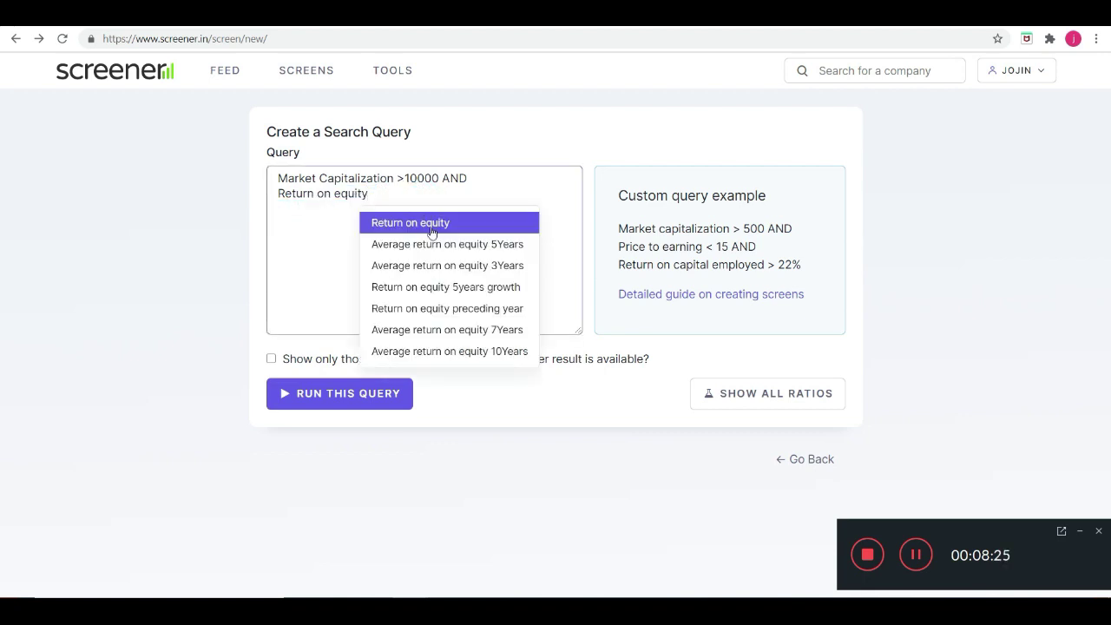
click(465, 276)
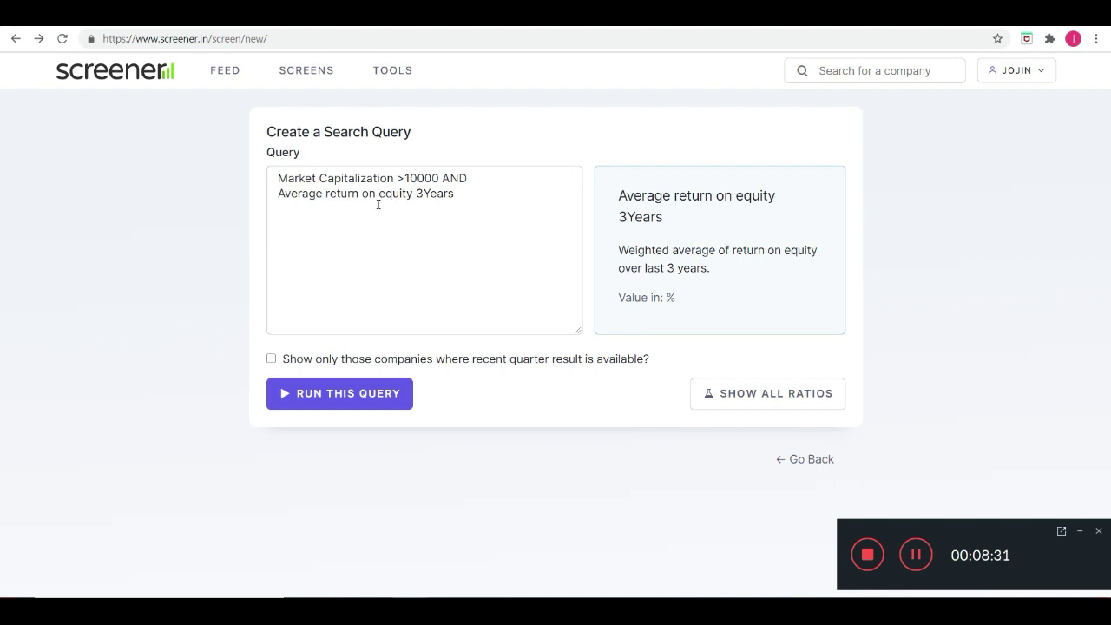
click(464, 193)
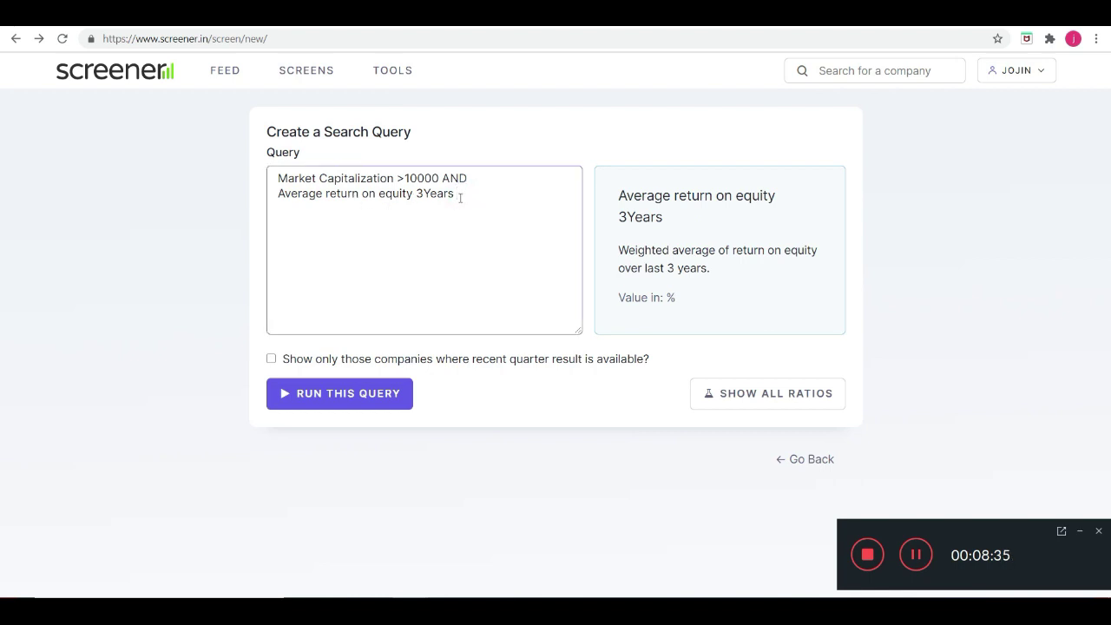
text(>15)
click(383, 391)
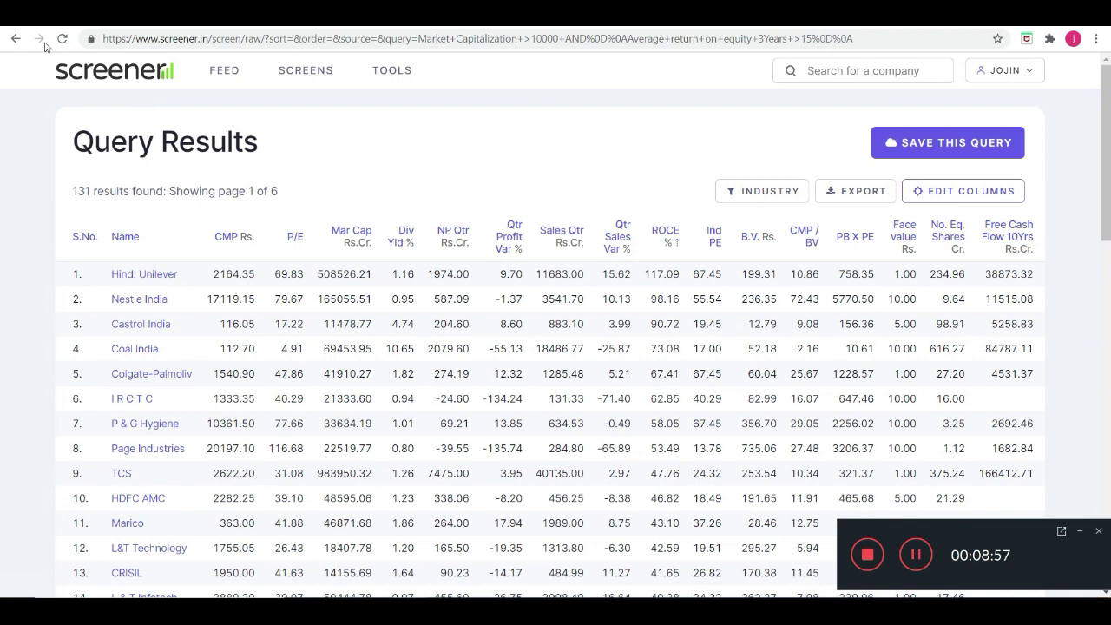
Return to the query and extend the Average return on equity 3Years condition with AND and a new line.
click(16, 38)
click(497, 199)
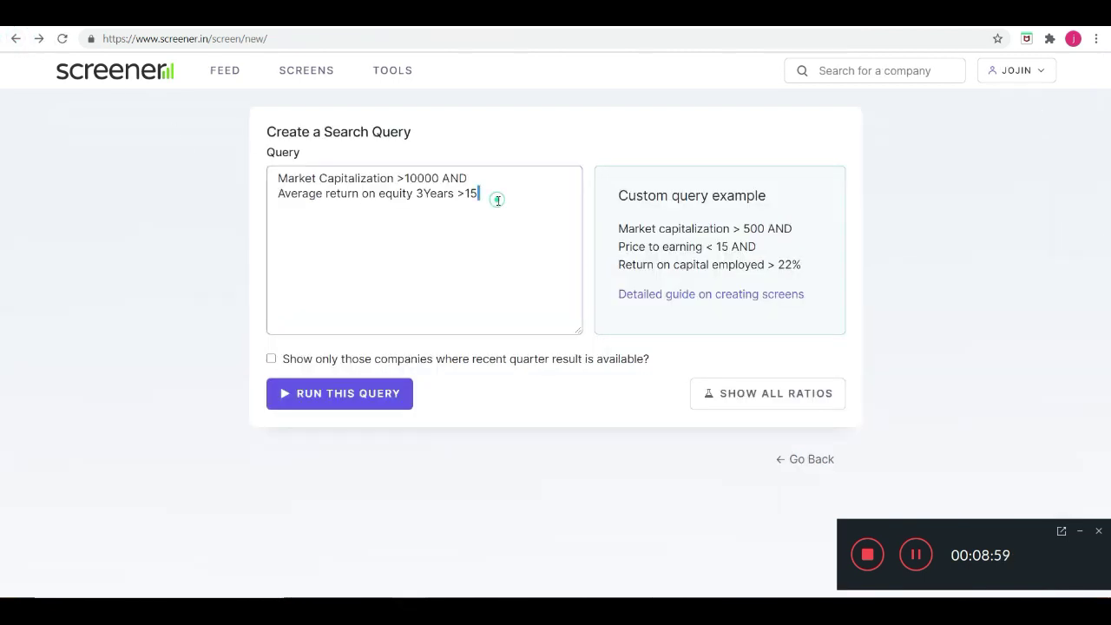
click(495, 200)
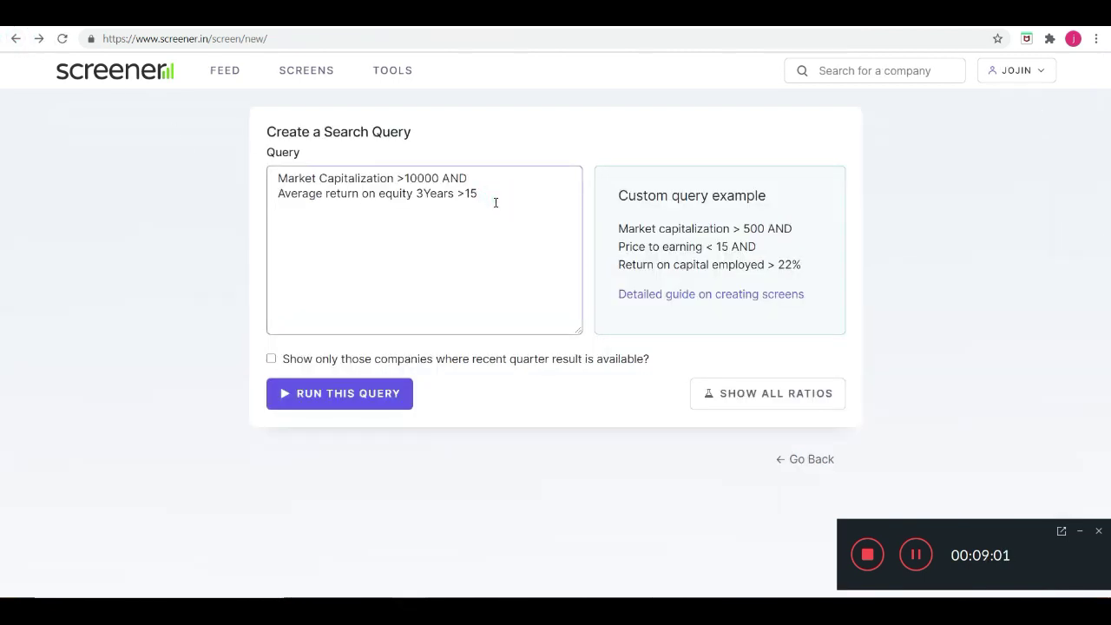
text(an)
key(Return)
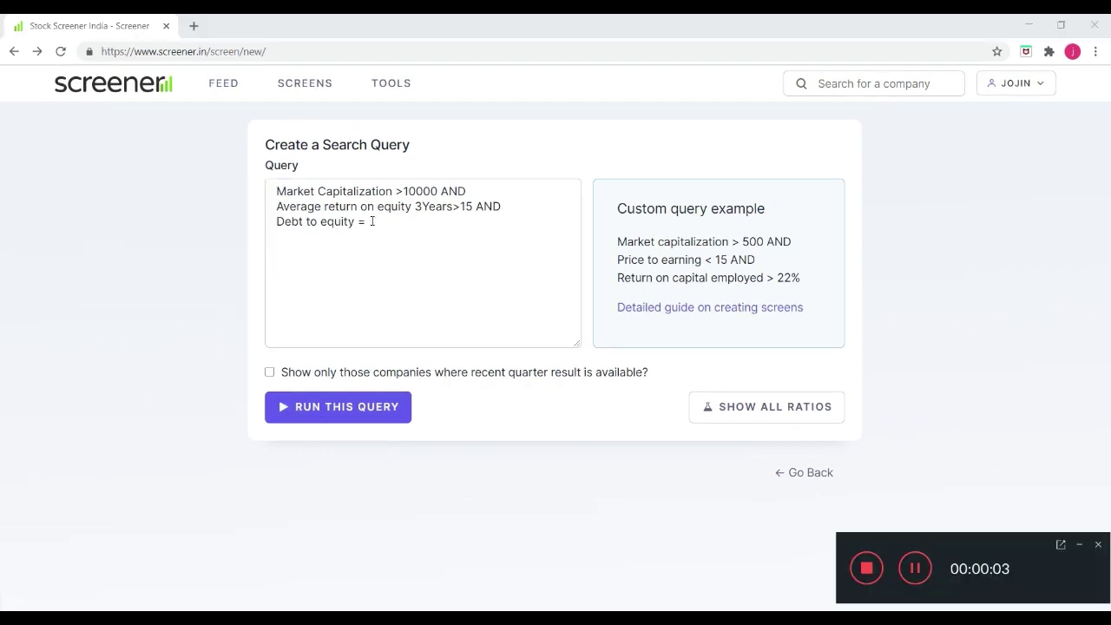
Complete the third condition as Debt to equity = 0, run the query and look over the resulting companies.
click(371, 221)
key(BackSpace)
key(BackSpace)
text(=)
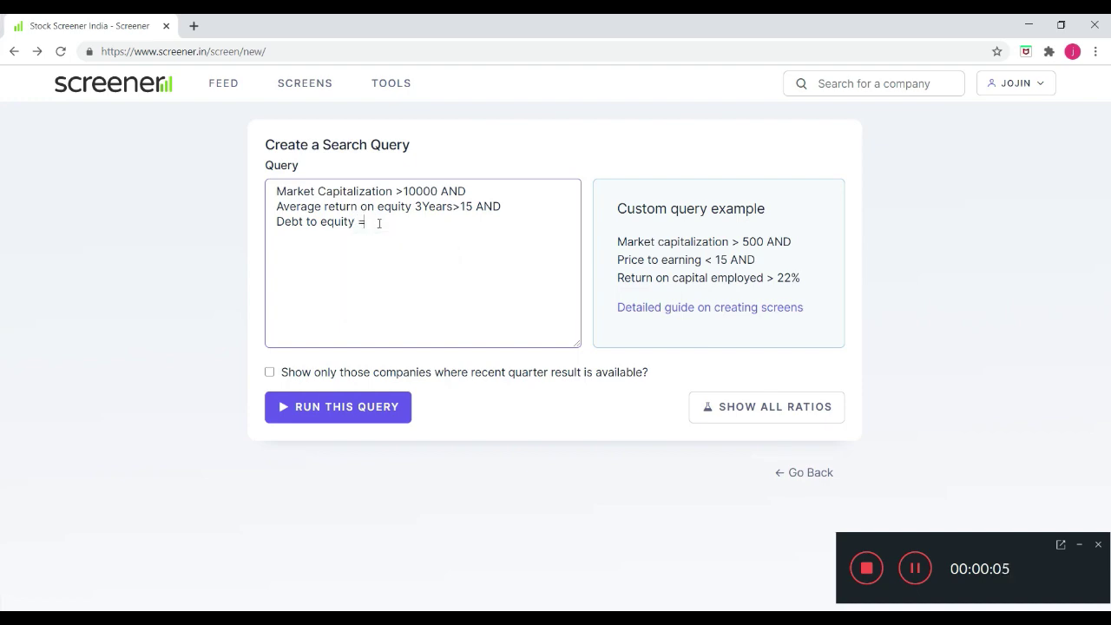
text( 0)
click(352, 415)
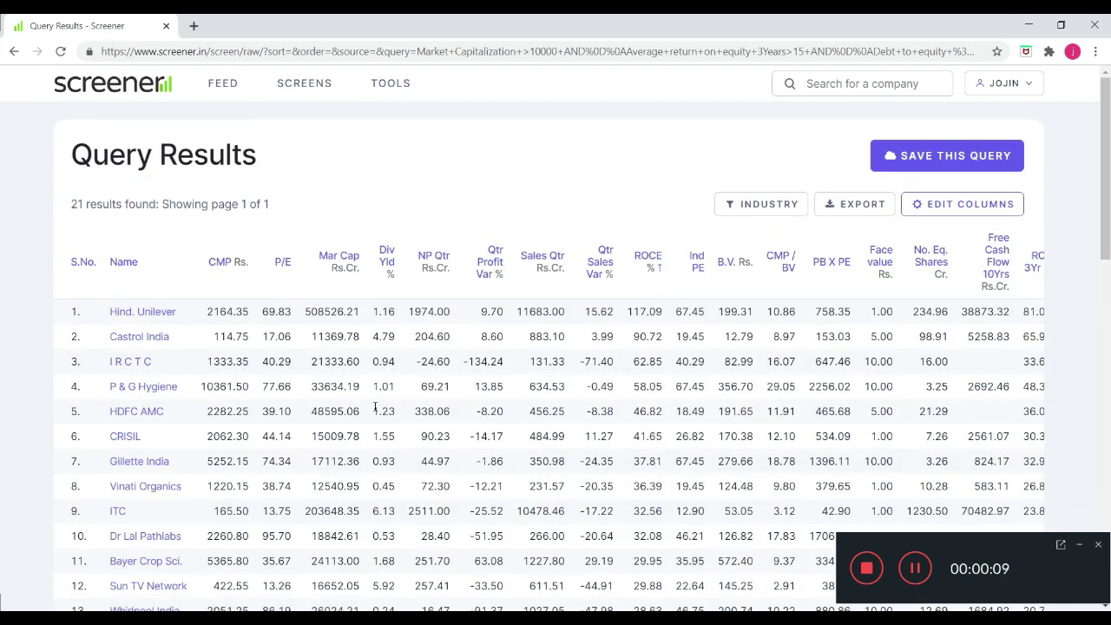
scroll(352, 366, down, 6)
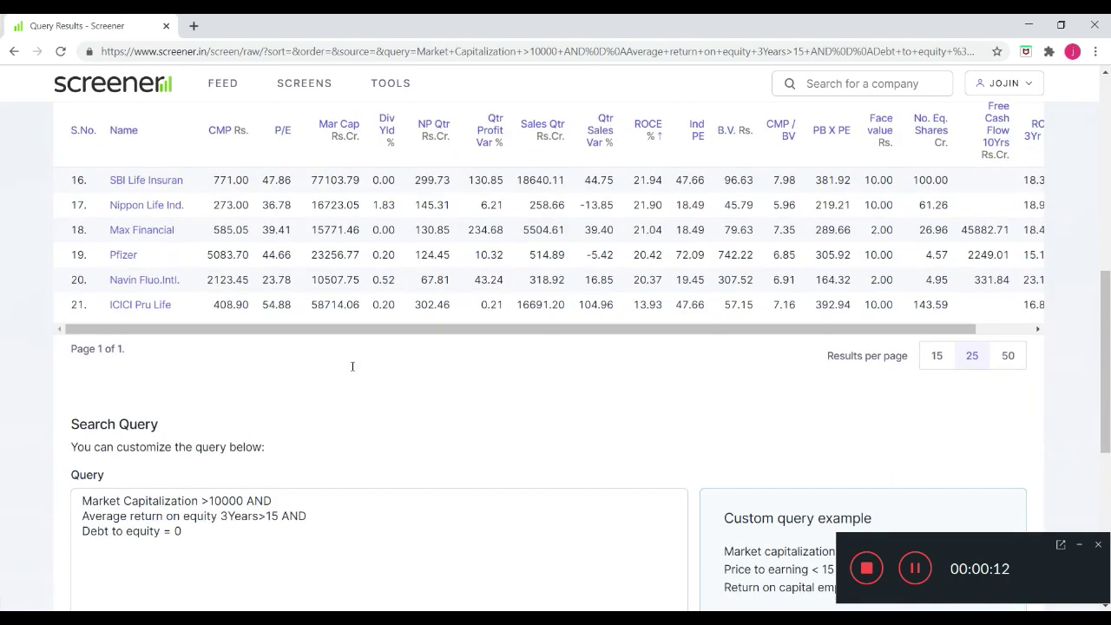
scroll(352, 367, up, 6)
click(915, 569)
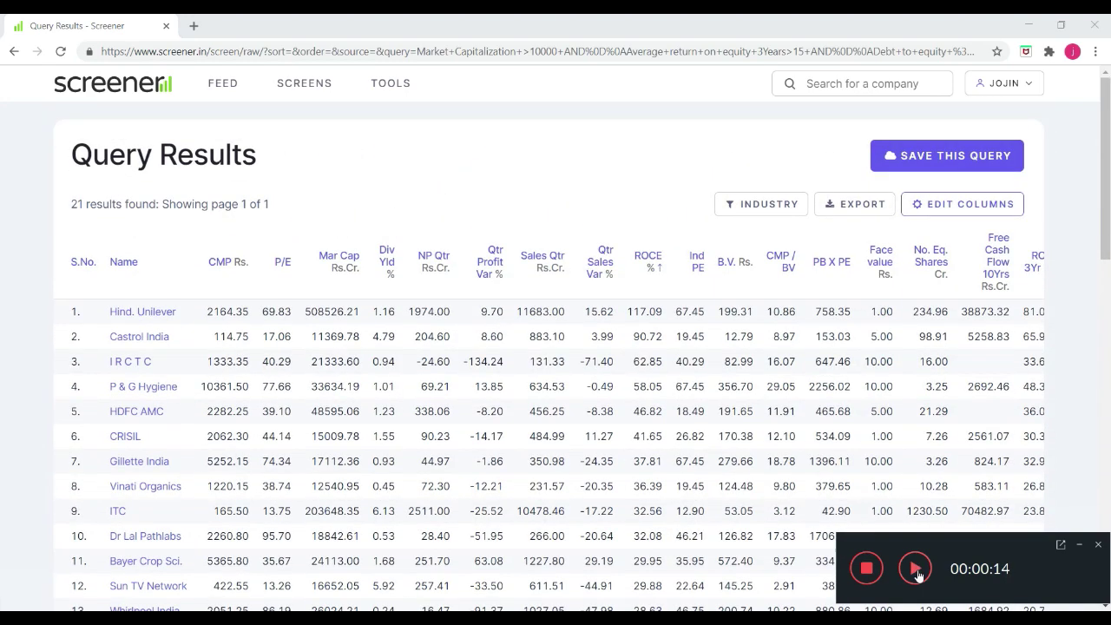
click(915, 569)
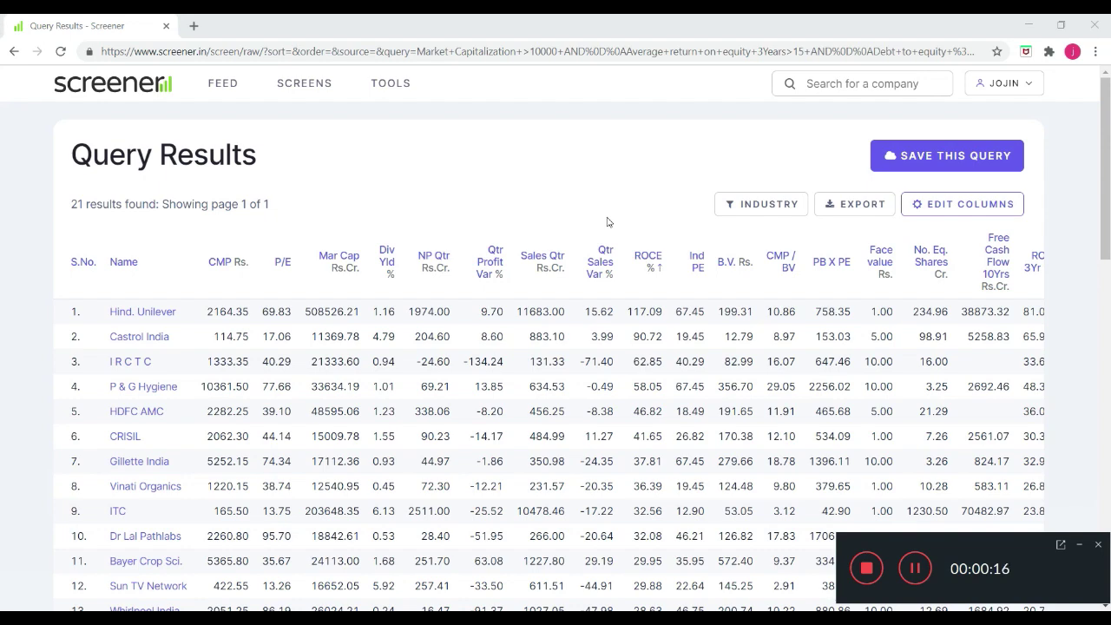